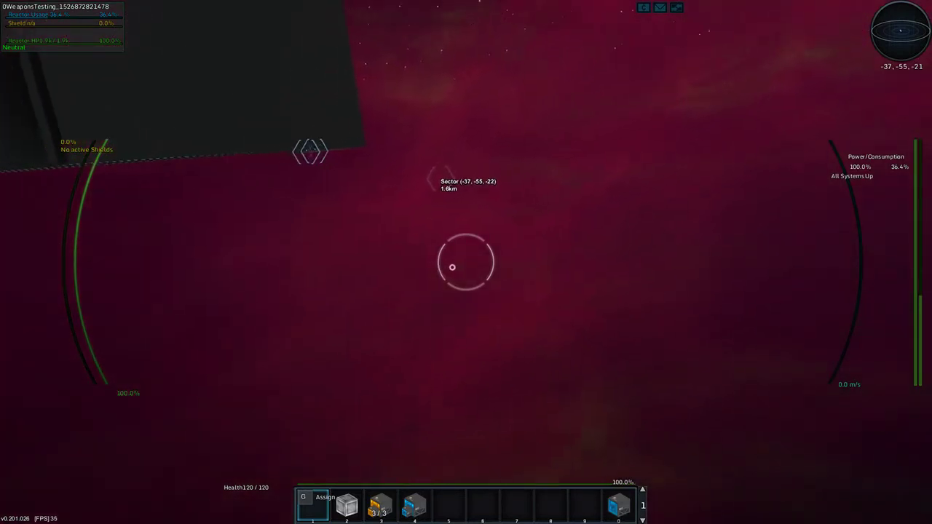
- Fly past the structure, select the Missile Computer (slot 3) and line up on the two panels
key(w)
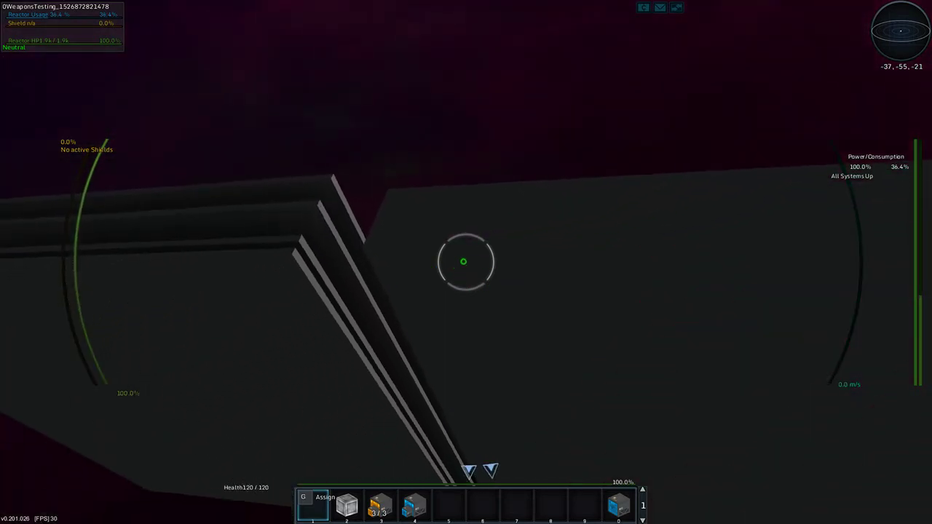
key(w)
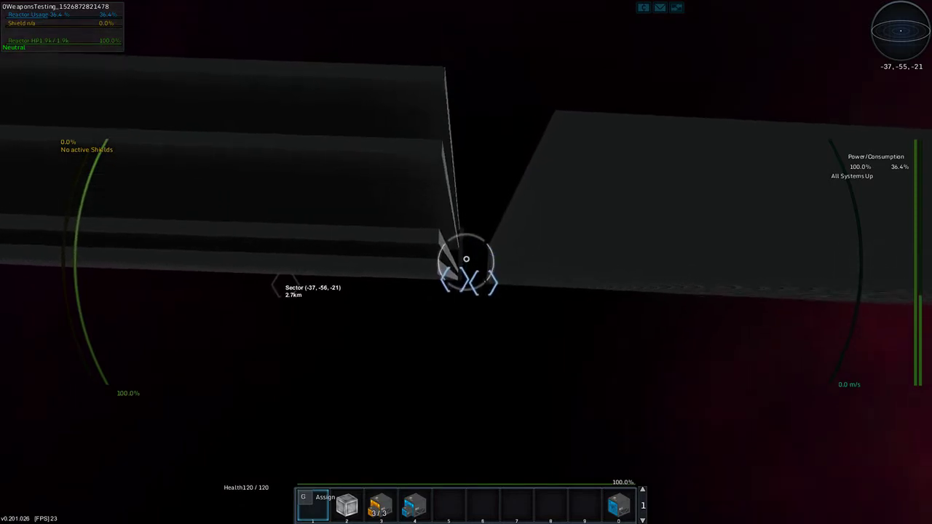
key(3)
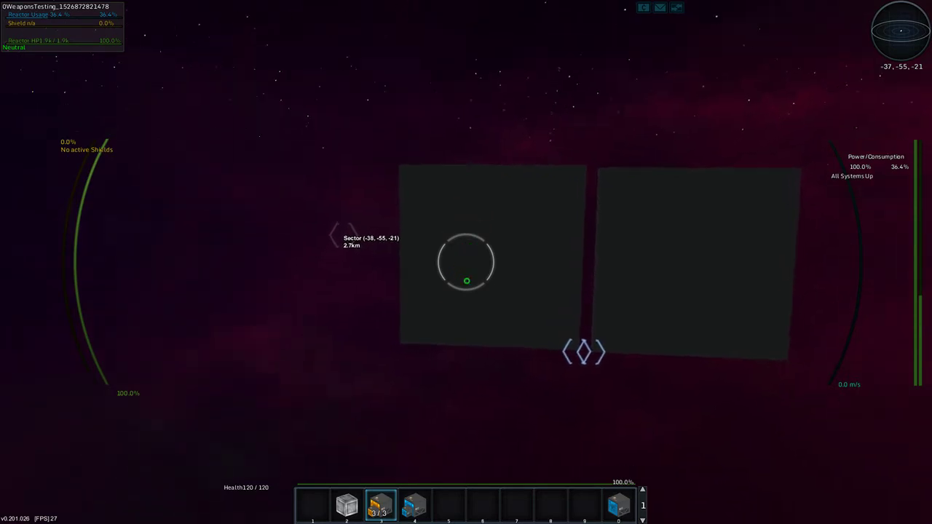
key(w)
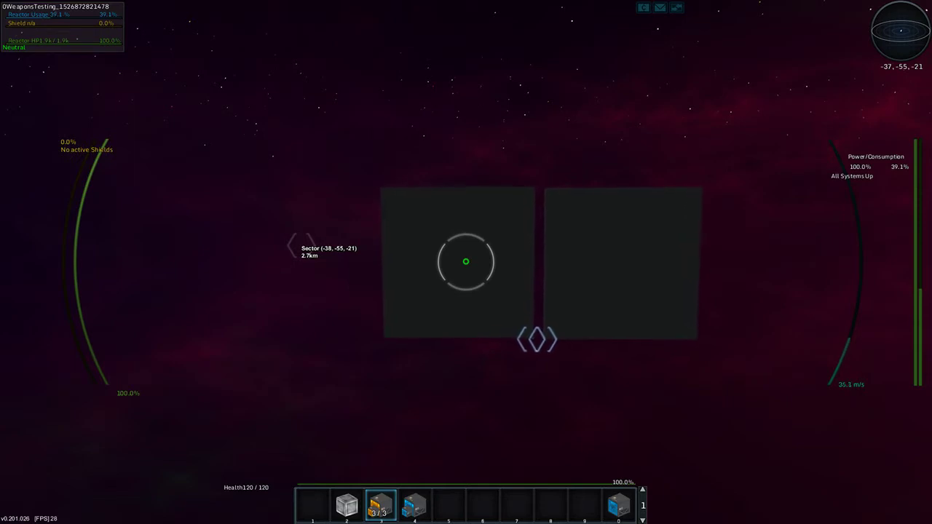
- Fire two missiles into the left panel, breaching it, then fly close past the hole
click(465, 261)
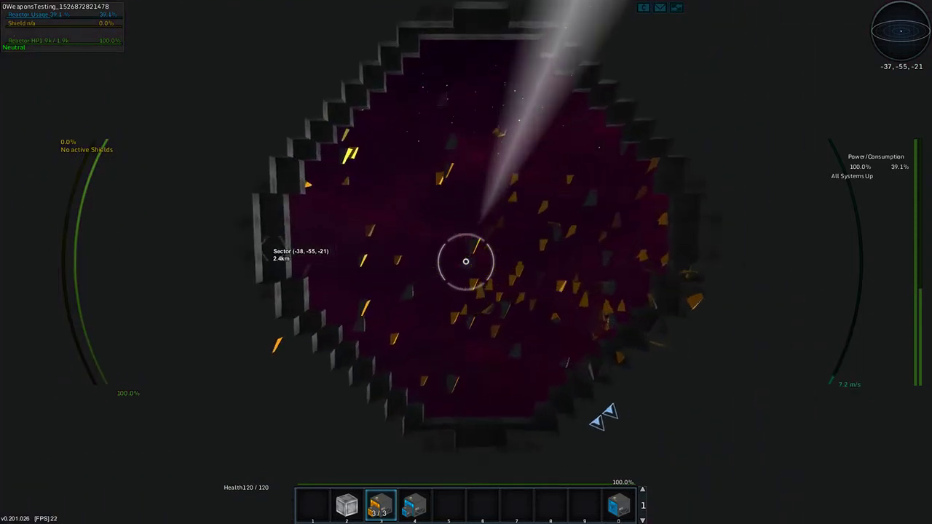
key(w)
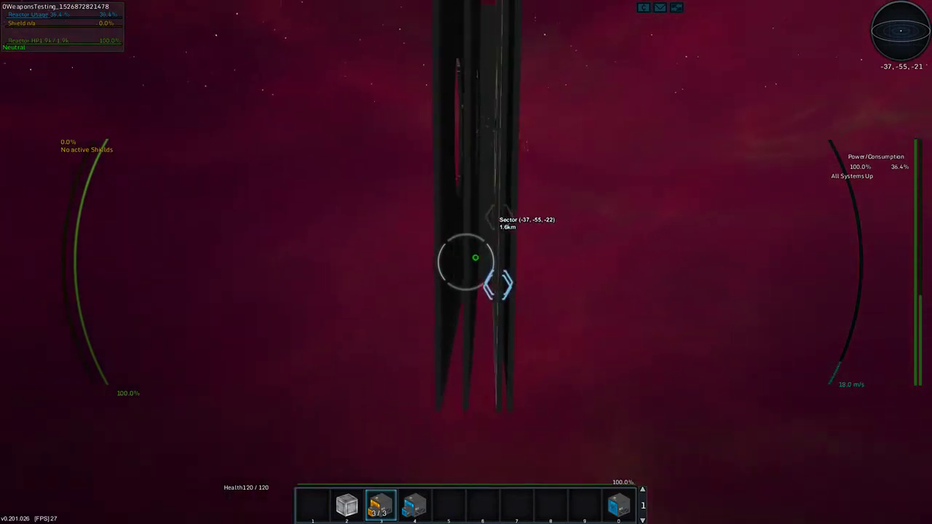
key(w)
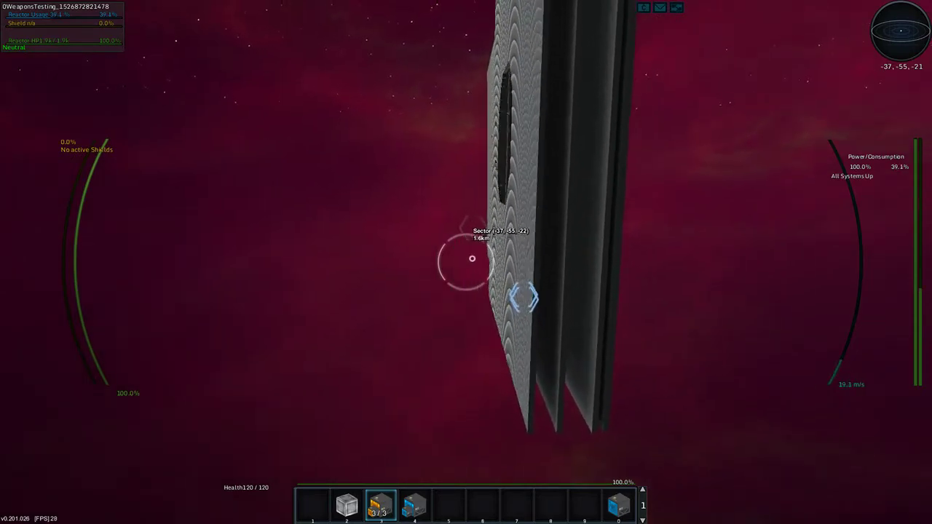
click(466, 262)
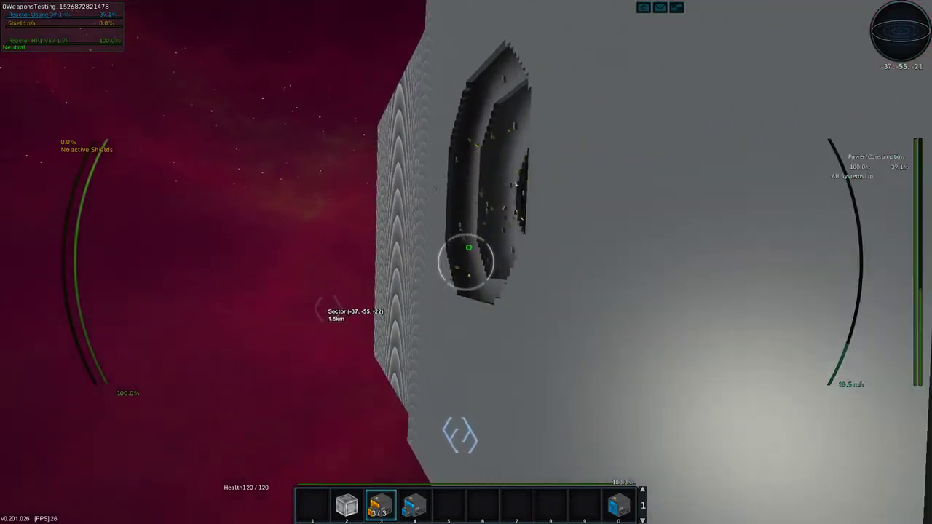
key(w)
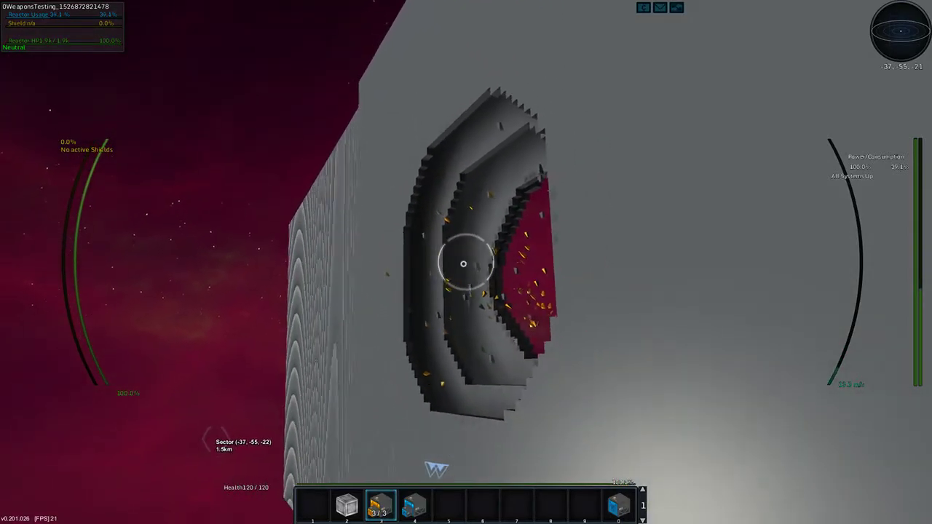
key(d)
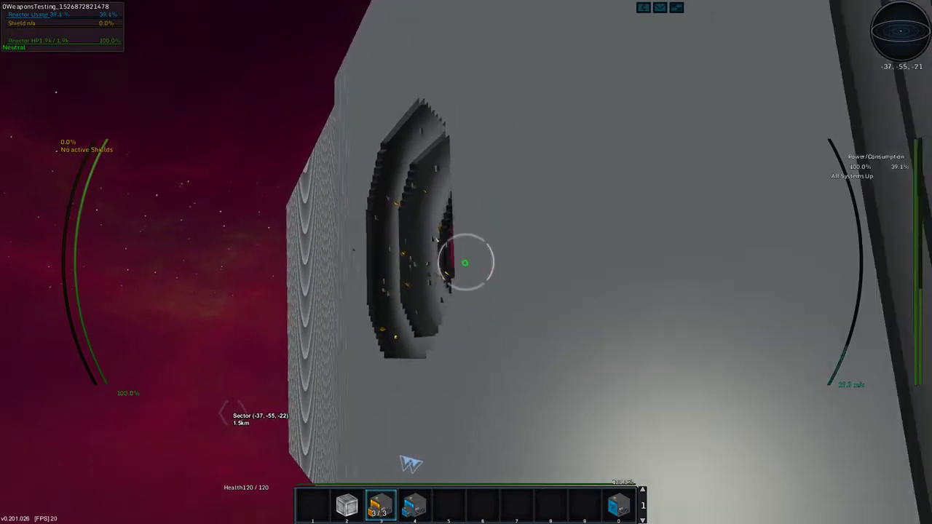
- Swing across the panels' face, line up on the right panel and fire a missile
key(d)
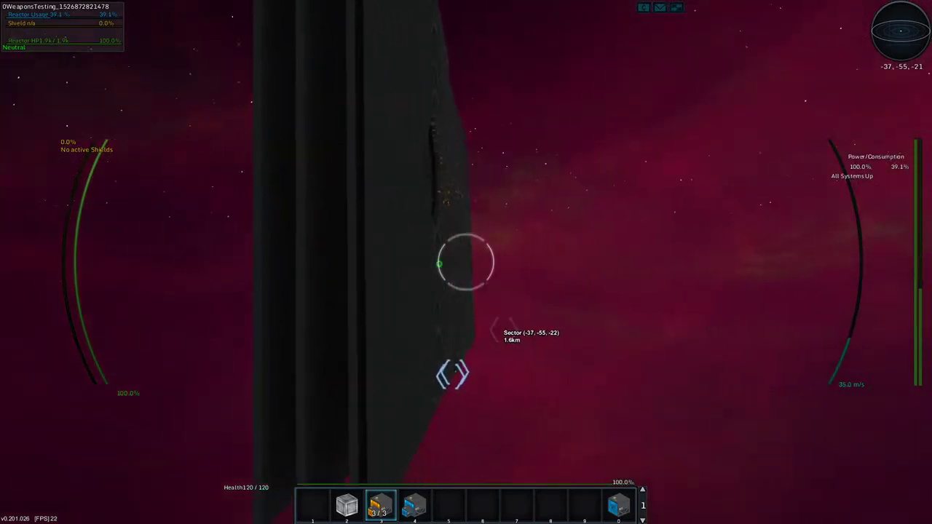
key(w)
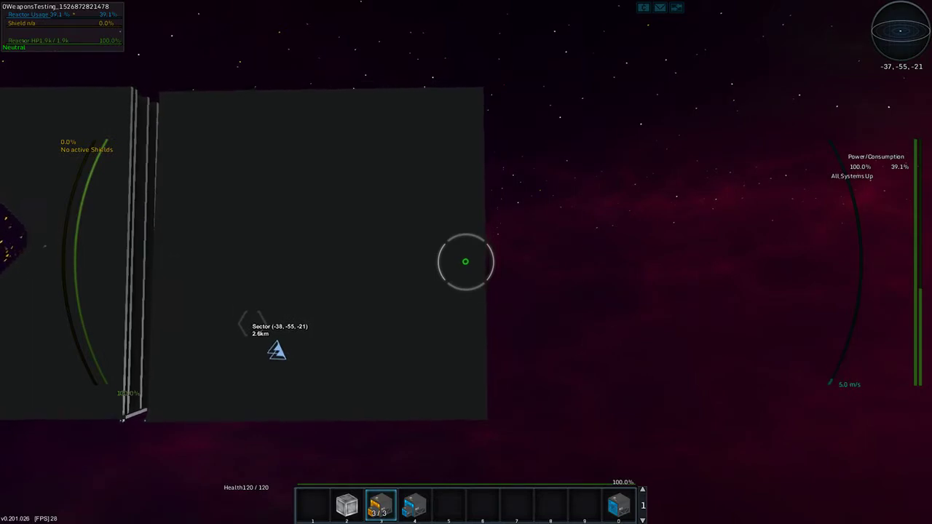
key(a)
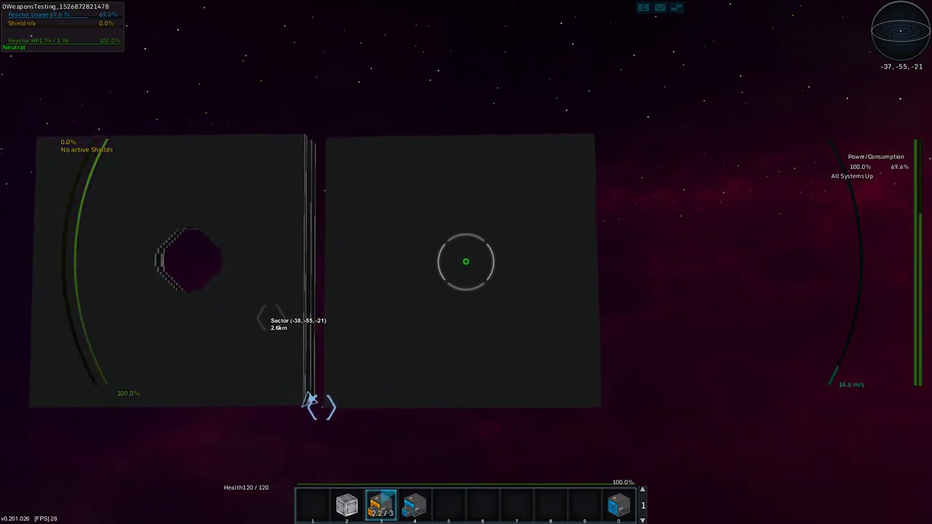
click(466, 262)
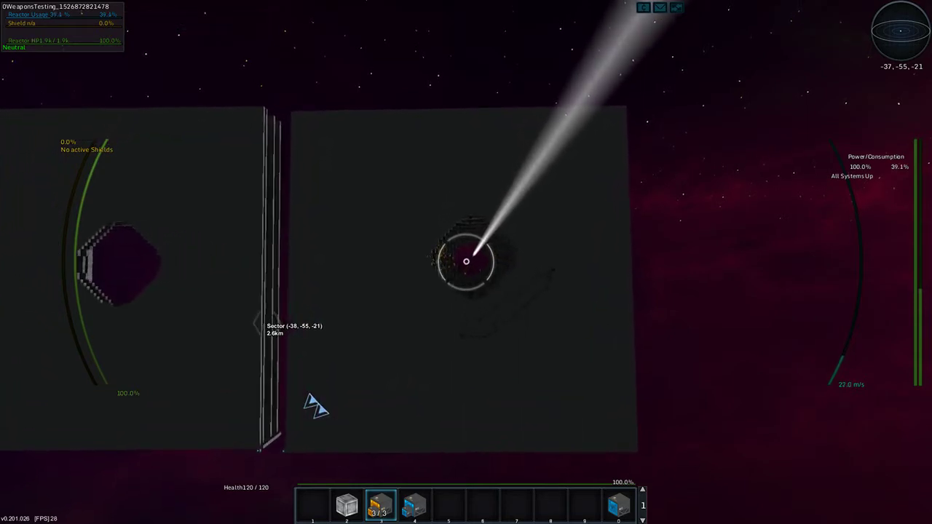
- Fly beside both panels to compare their craters up close
key(w)
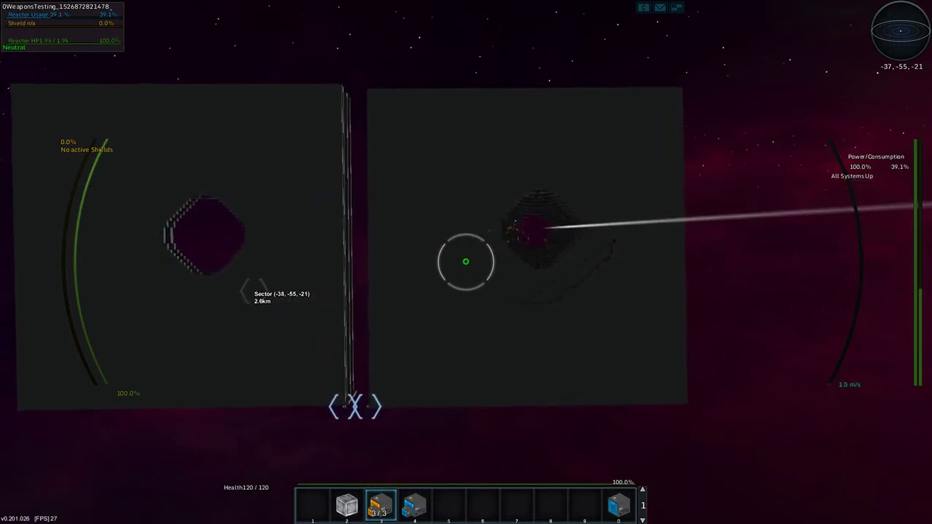
key(d)
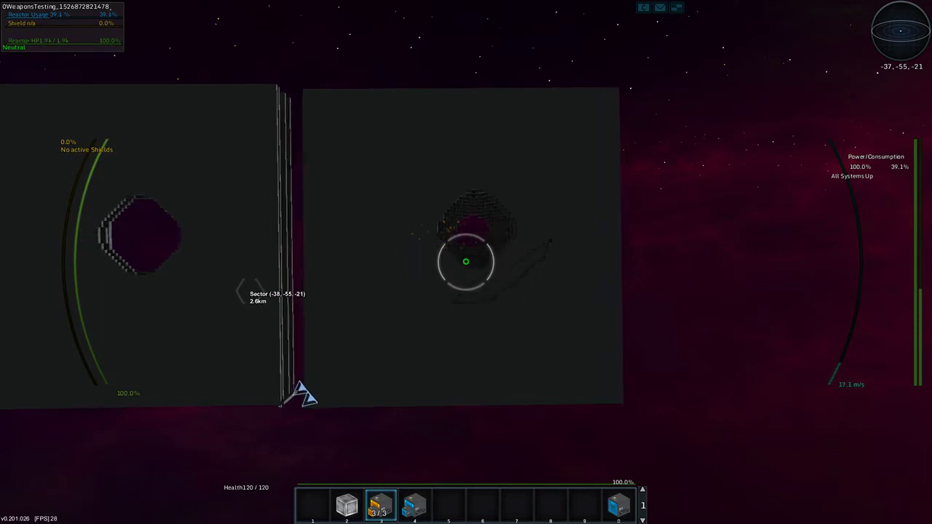
key(a)
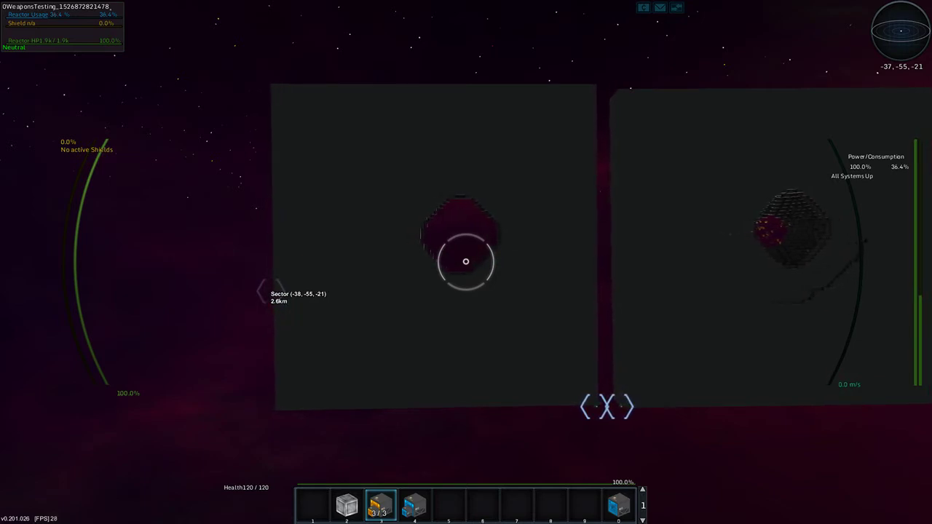
key(d)
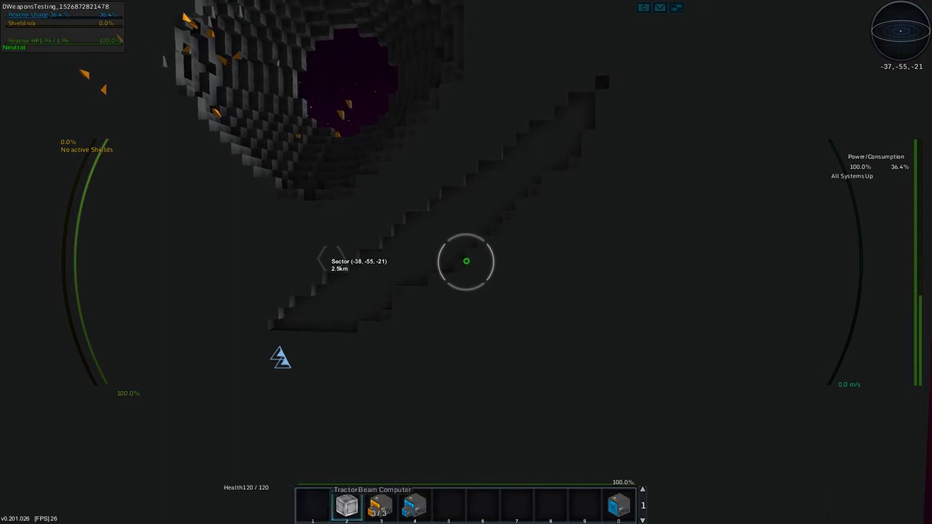
- Select the Astrotech Computer (slot 0), circle the crater, then enter build mode
key(0)
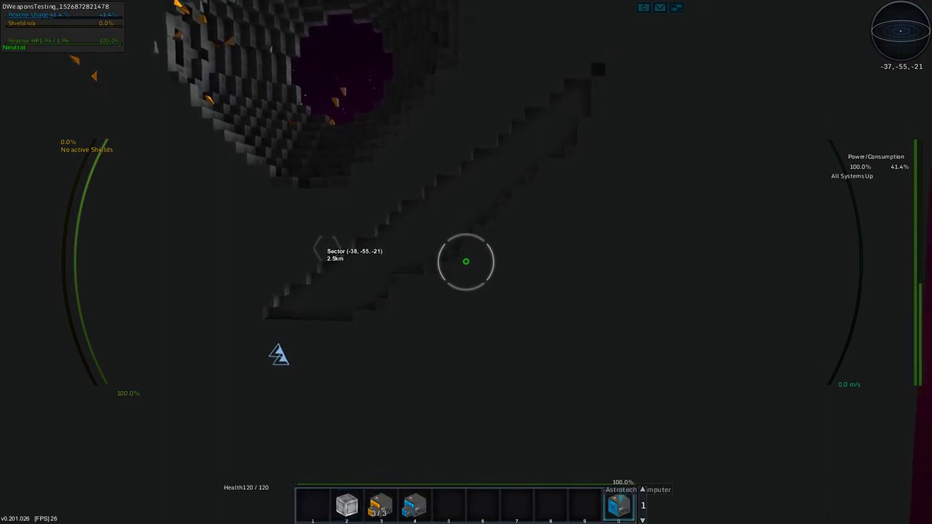
key(w)
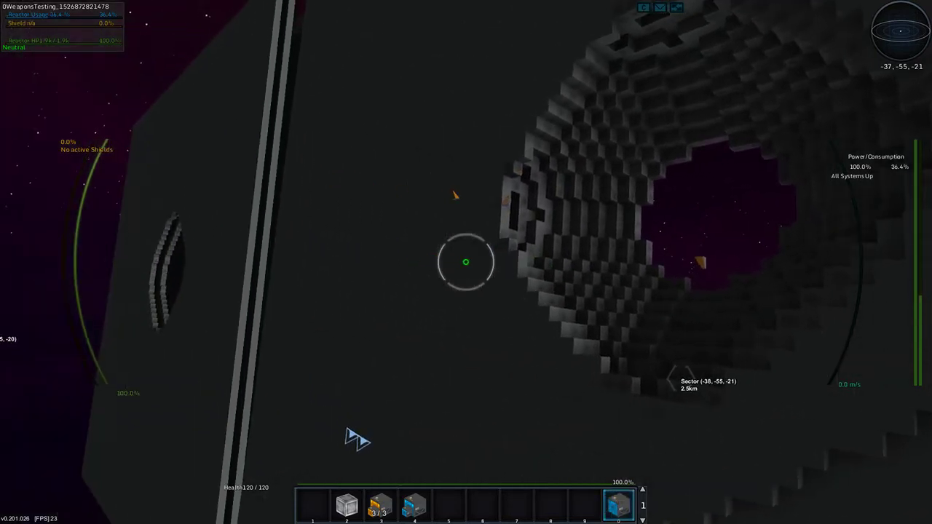
key(w)
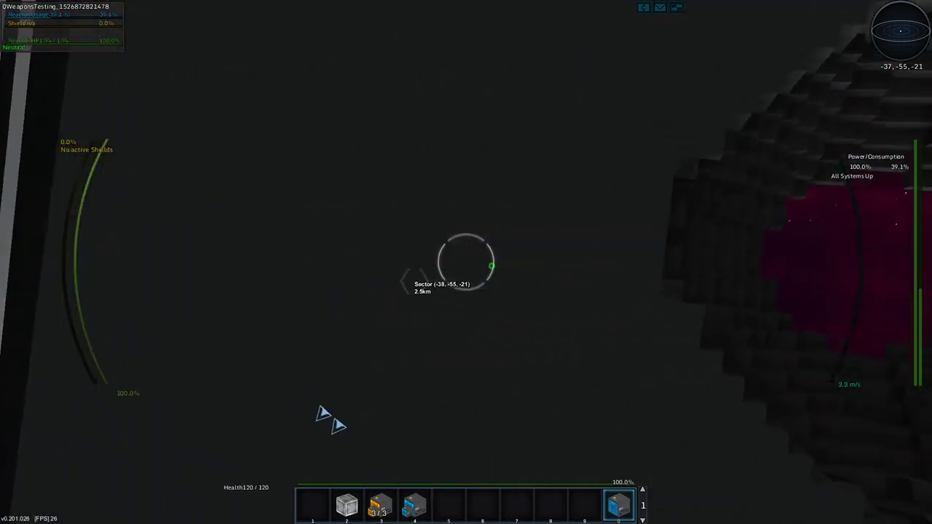
key(w)
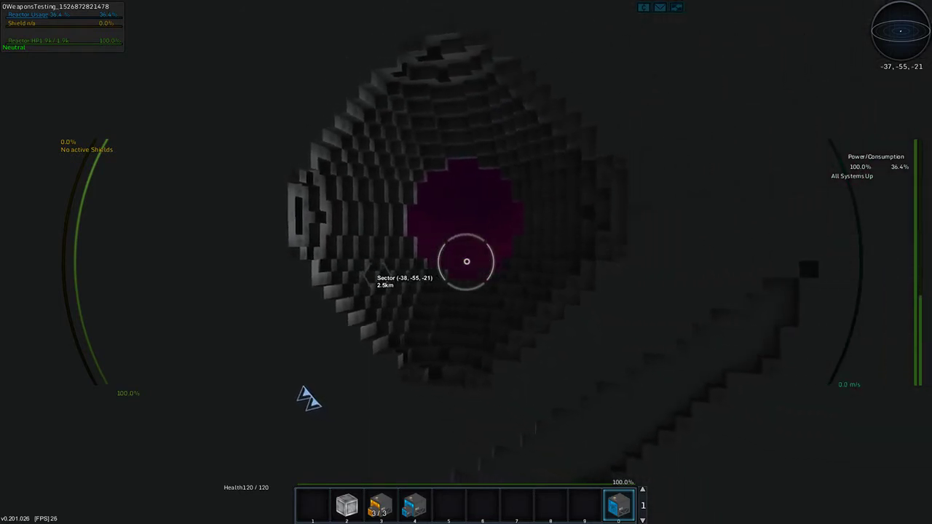
key(w)
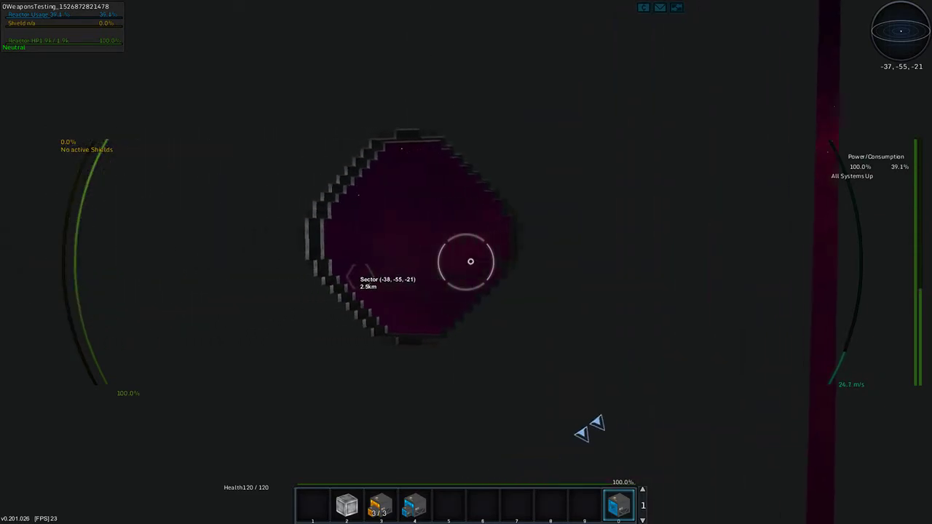
key(space)
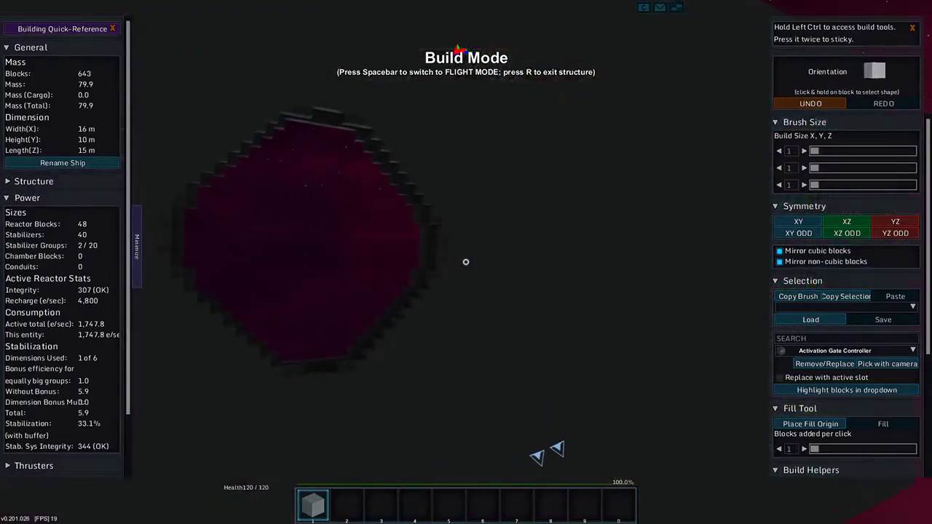
- Move the build camera along the stepped hull edge, then return to flight mode
key(w)
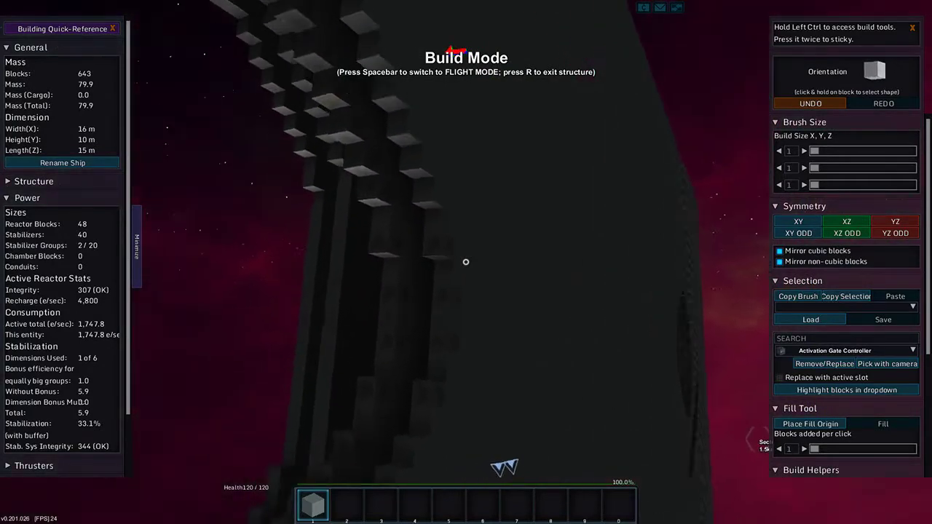
key(w)
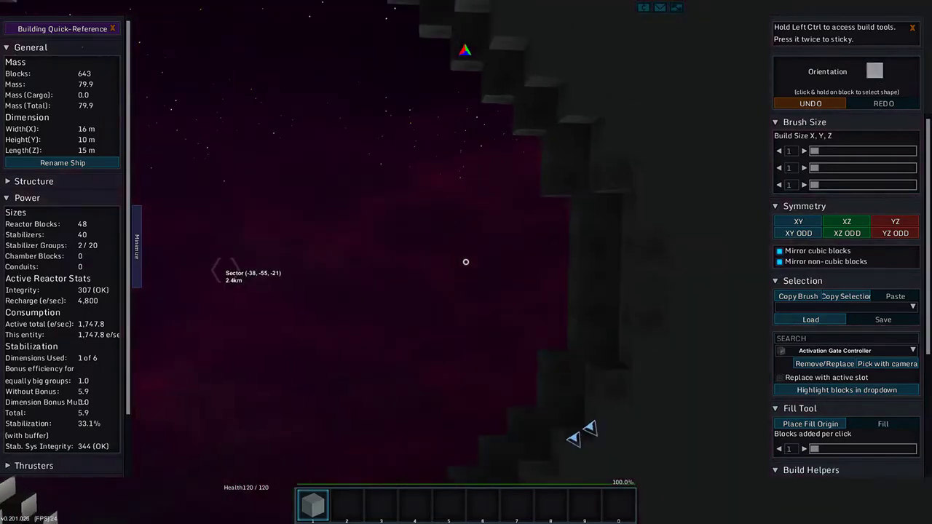
key(space)
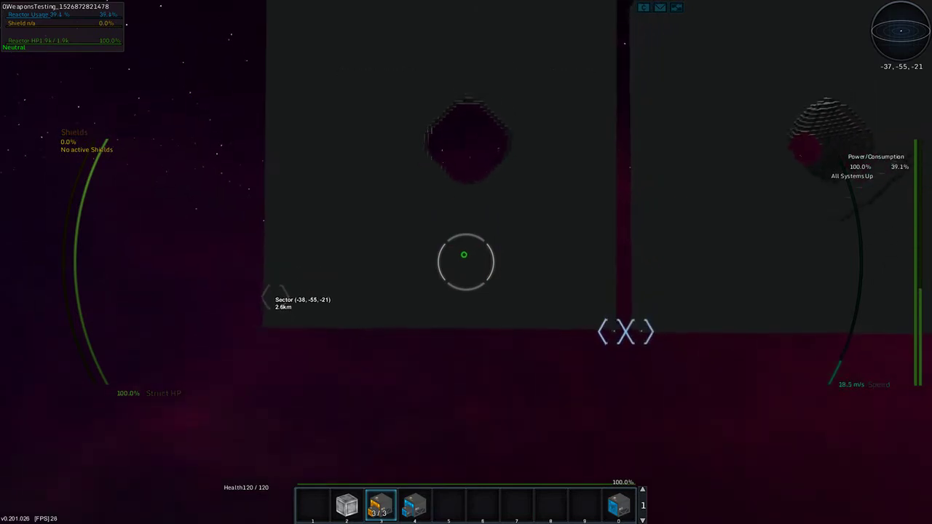
- Fire a missile at the panel ahead, then fly in and through its hole
key(w)
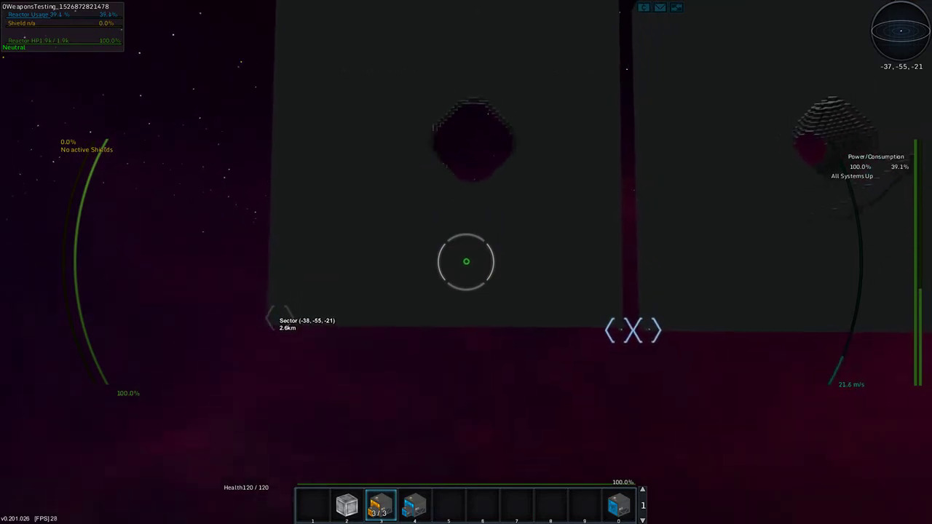
click(466, 261)
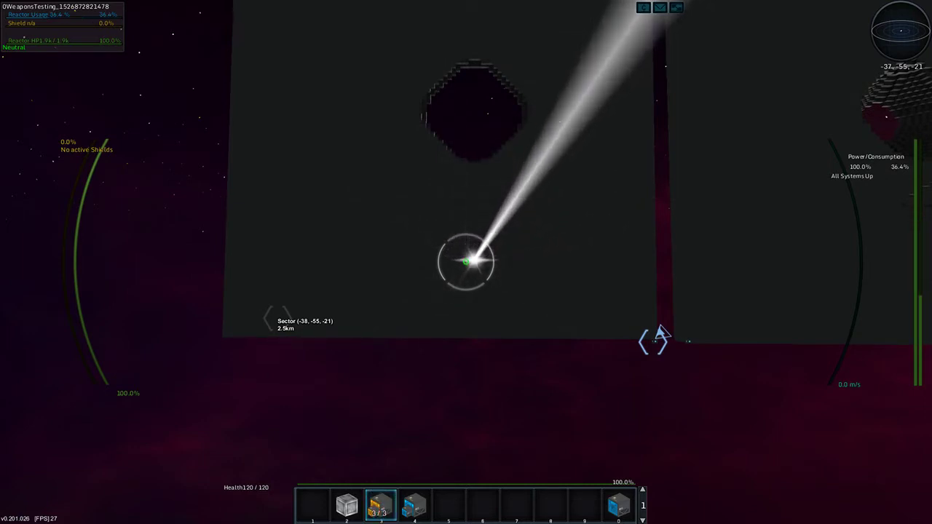
key(w)
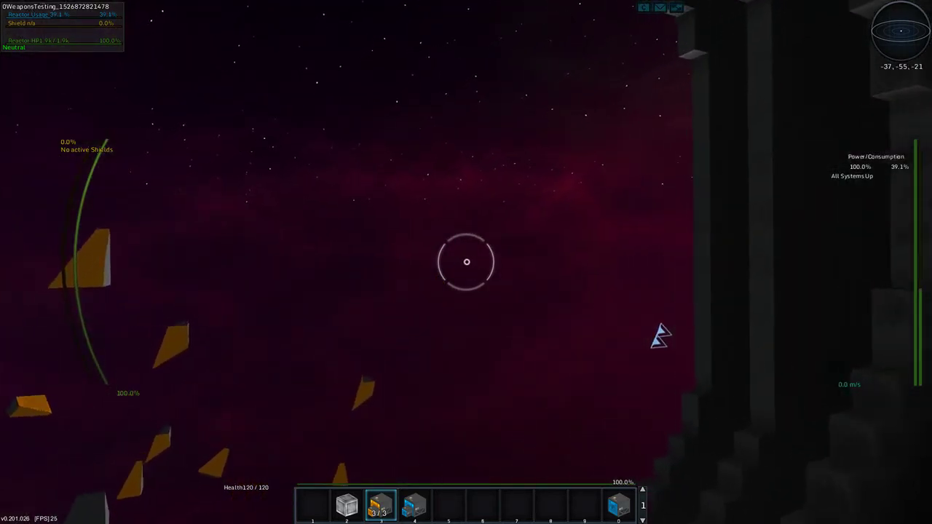
key(w)
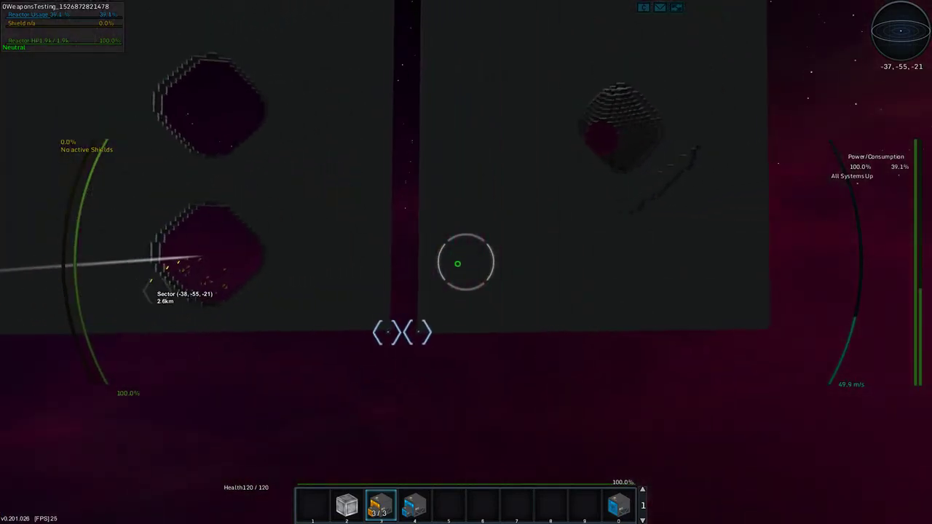
- Slow down, face both panels and fire a missile into the left panel
key(w)
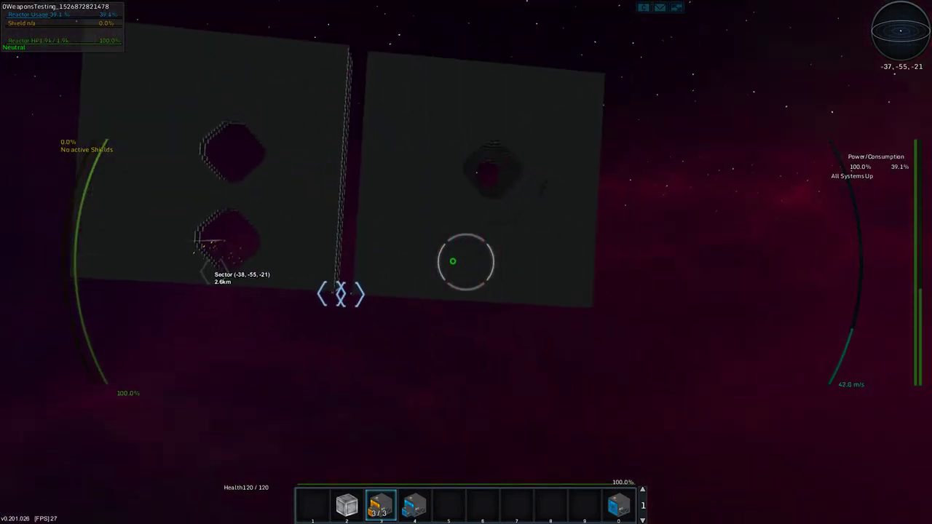
key(s)
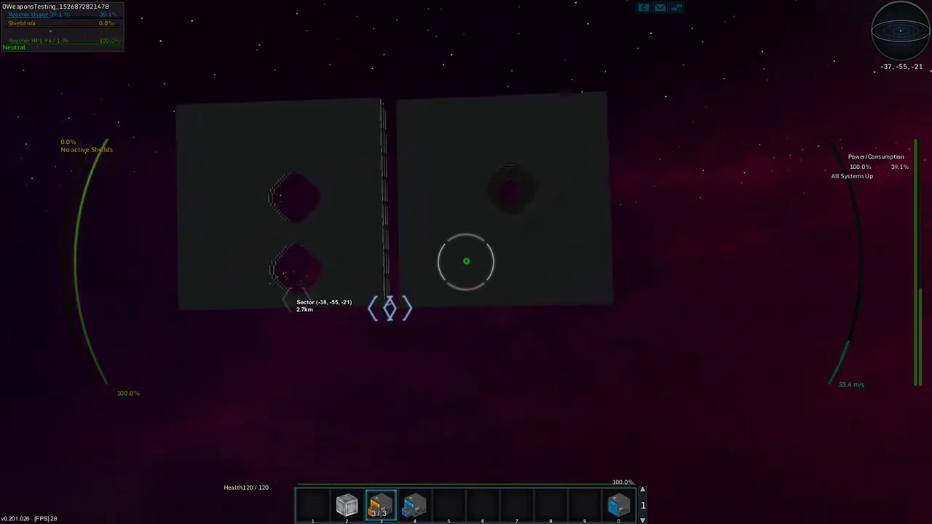
click(466, 262)
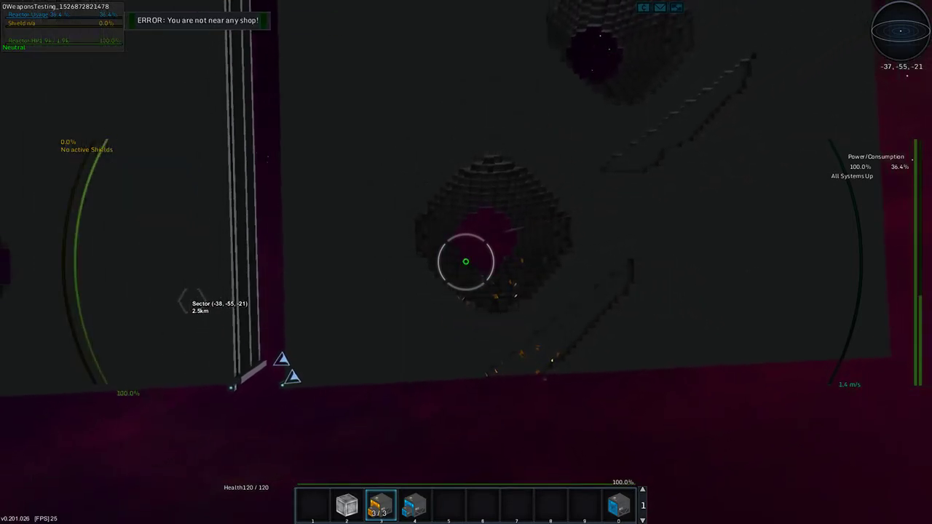
- Enter build mode briefly, then switch back to flying the ship
key(space)
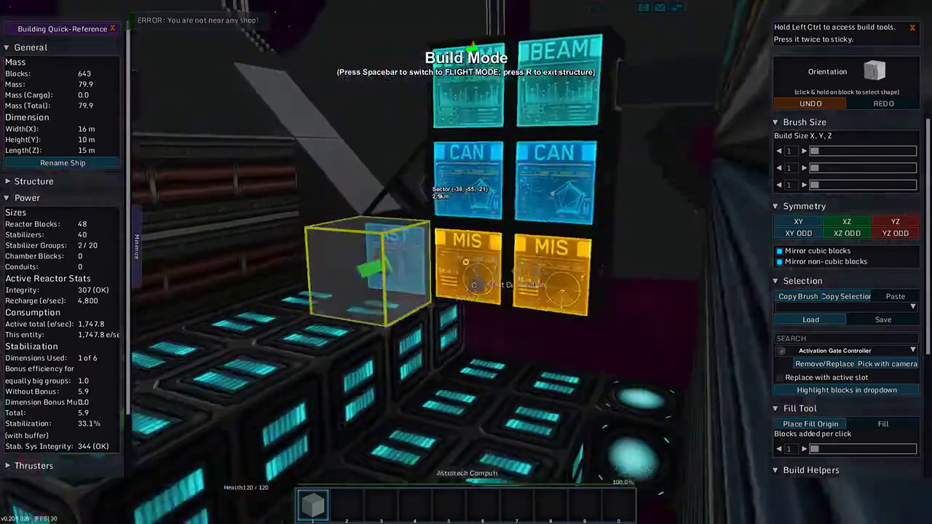
key(c)
key(space)
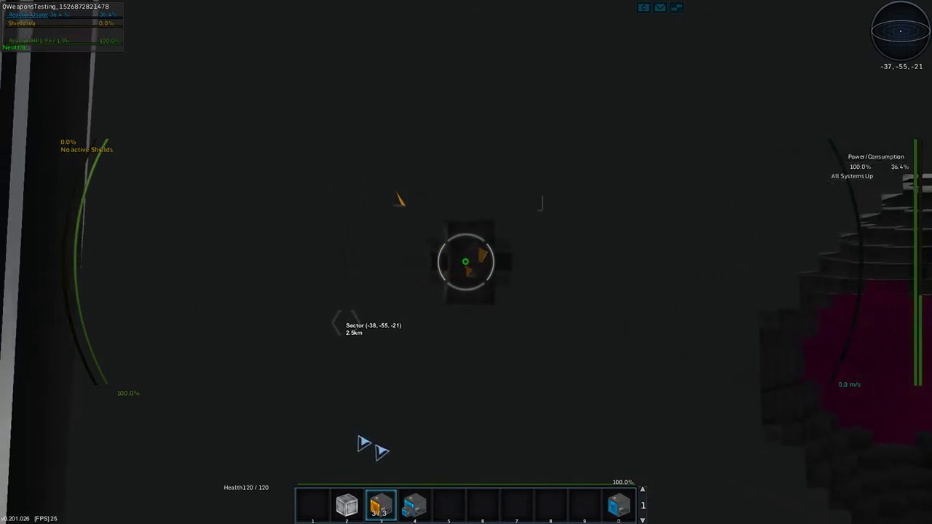
- Fire a missile at the right panel and inspect the resulting impact pit
key(a)
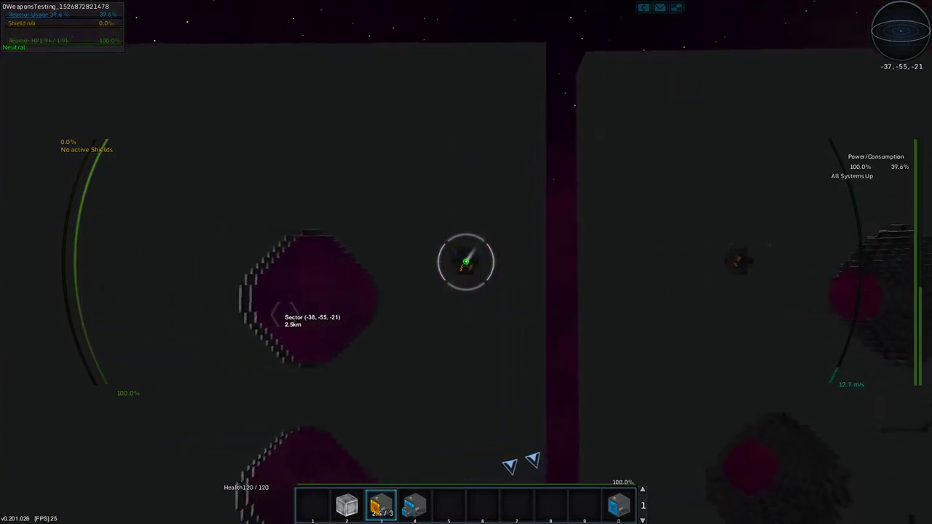
key(w)
click(466, 263)
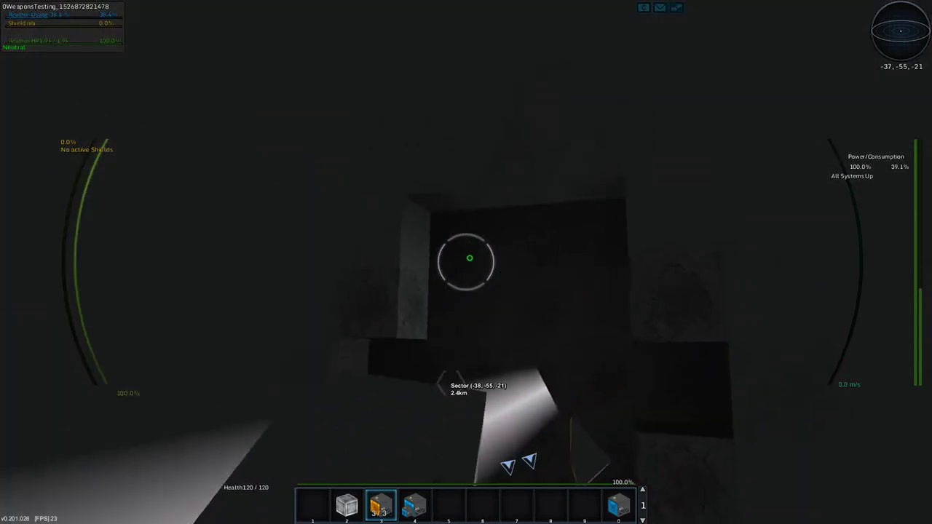
key(w)
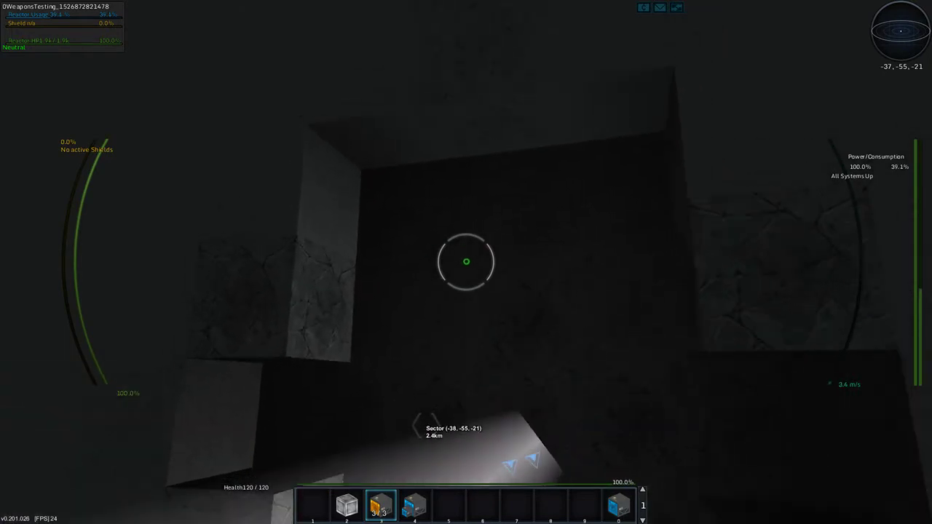
key(s)
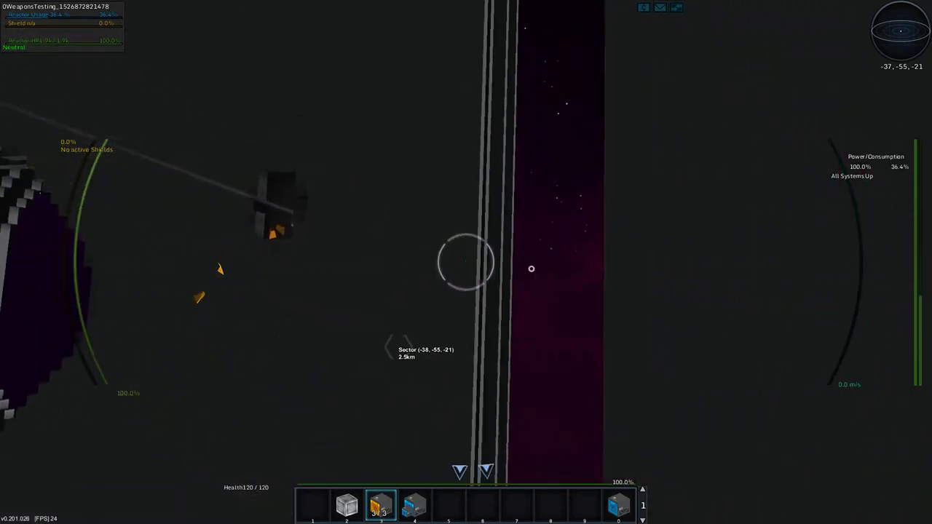
key(w)
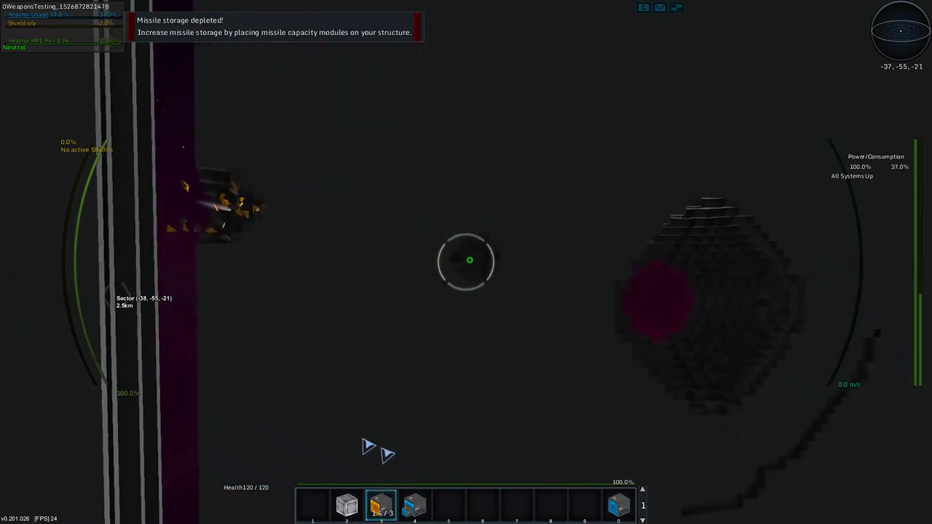
- Back away from the damaged block and fire a missile at the right panel
key(w)
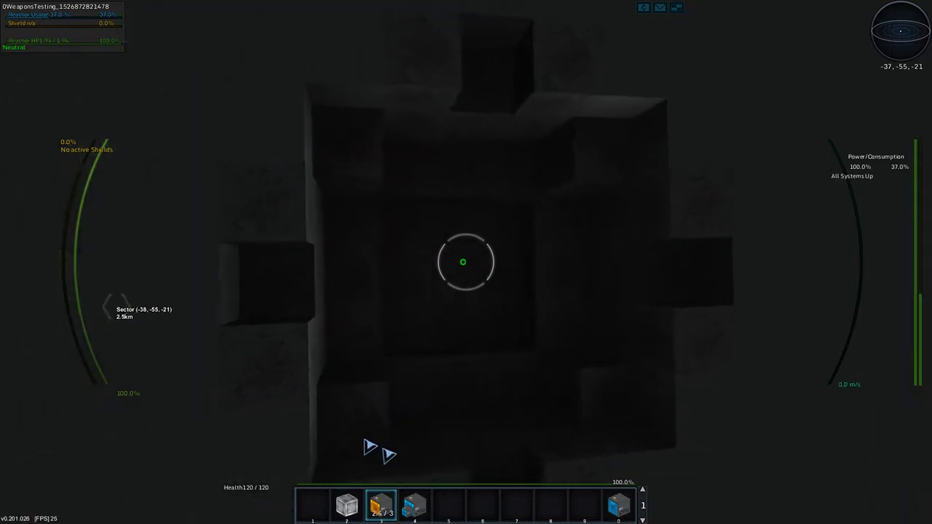
key(s)
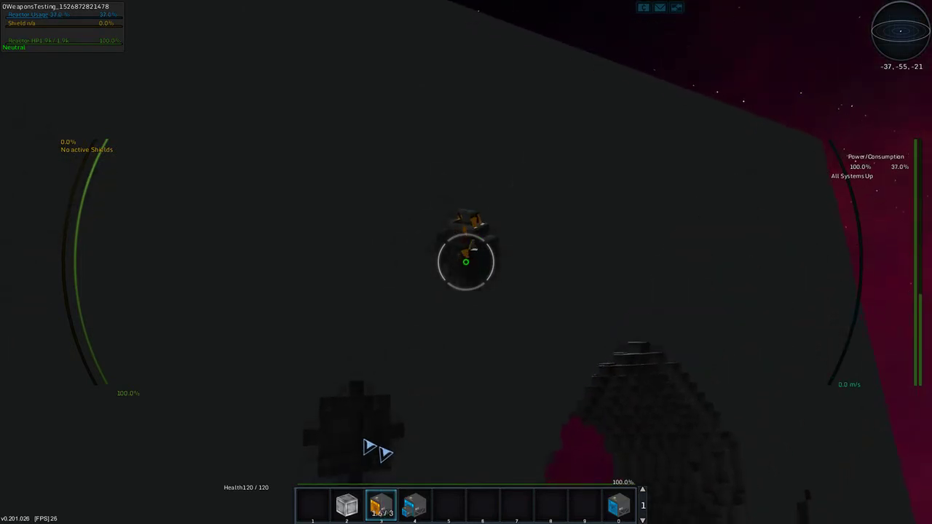
click(466, 262)
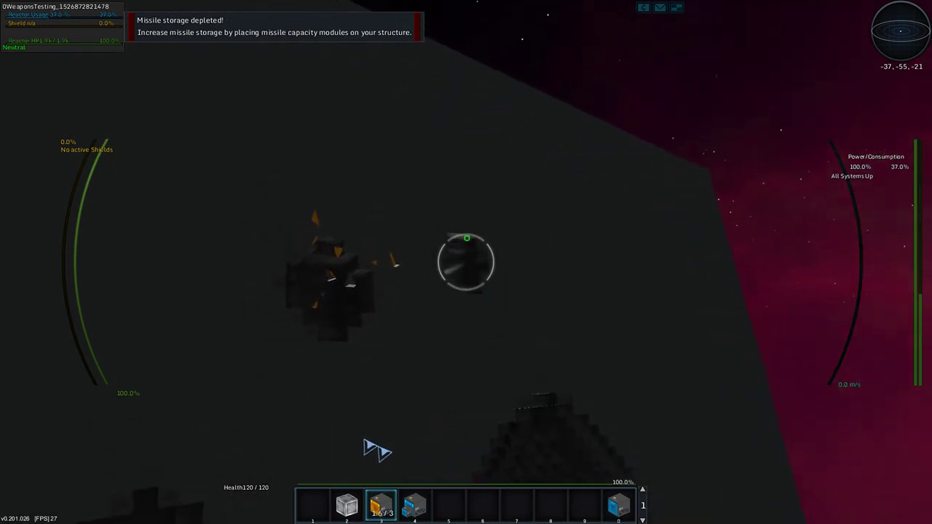
- Fly through the hole into open space and fire a cannon shot at the panel
key(w)
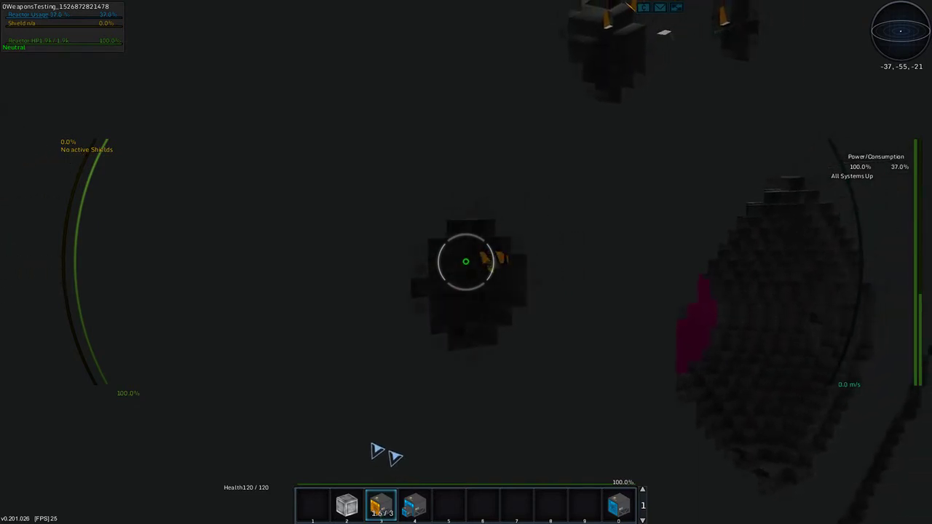
key(w)
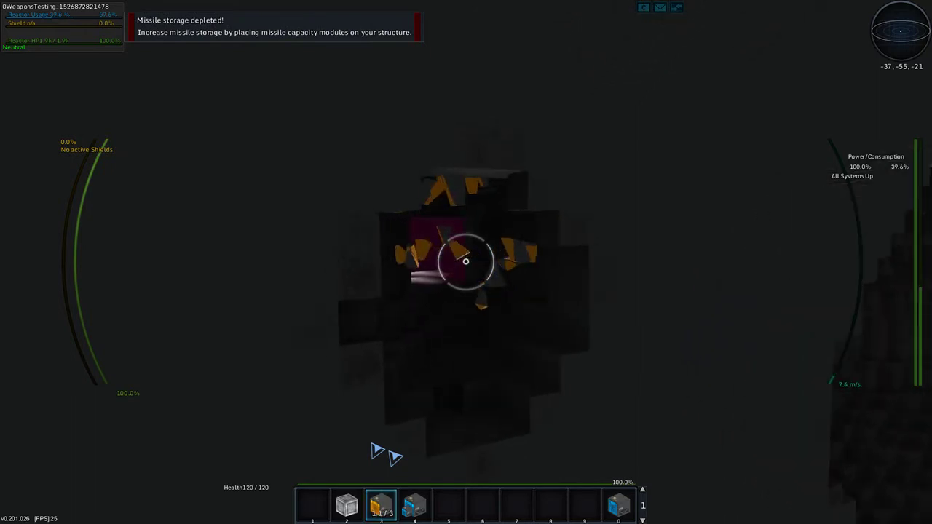
key(w)
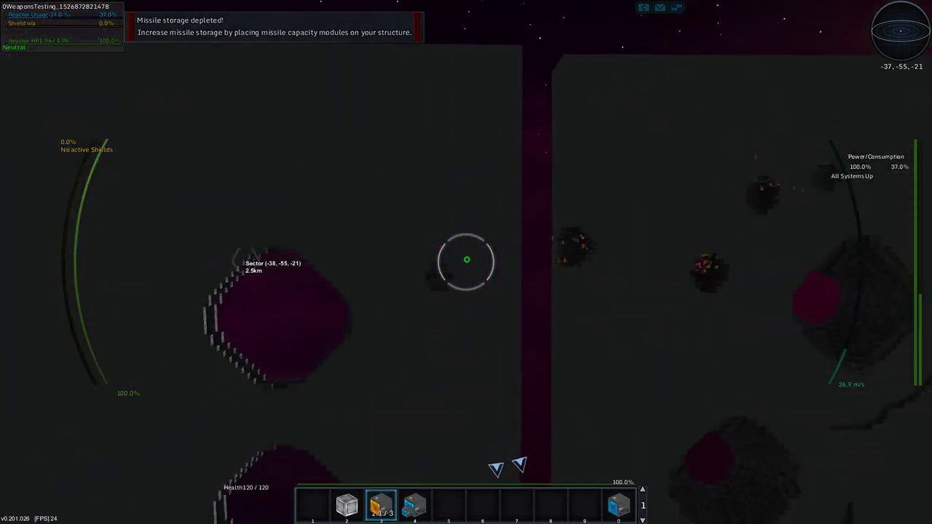
scroll(466, 262, down, 1)
click(466, 261)
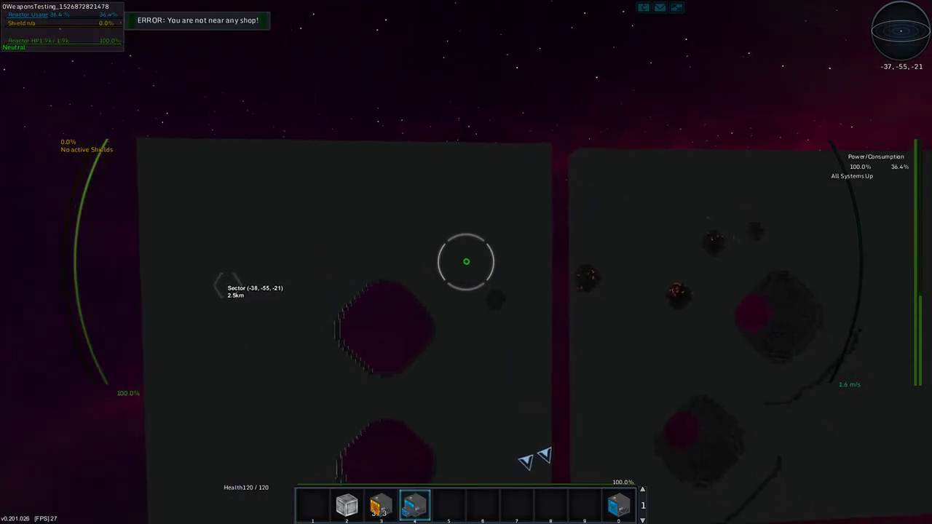
- In build mode, link the cannon computer to the missile computer
key(space)
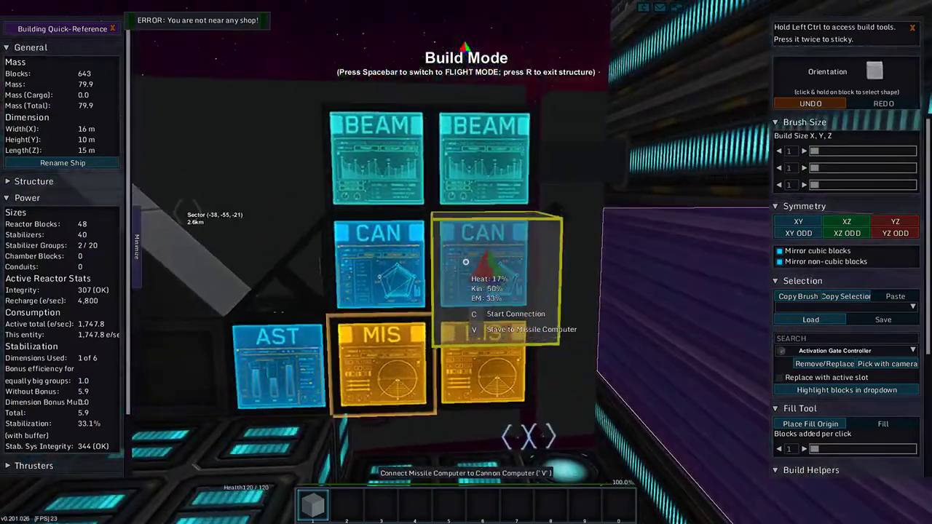
key(v)
key(space)
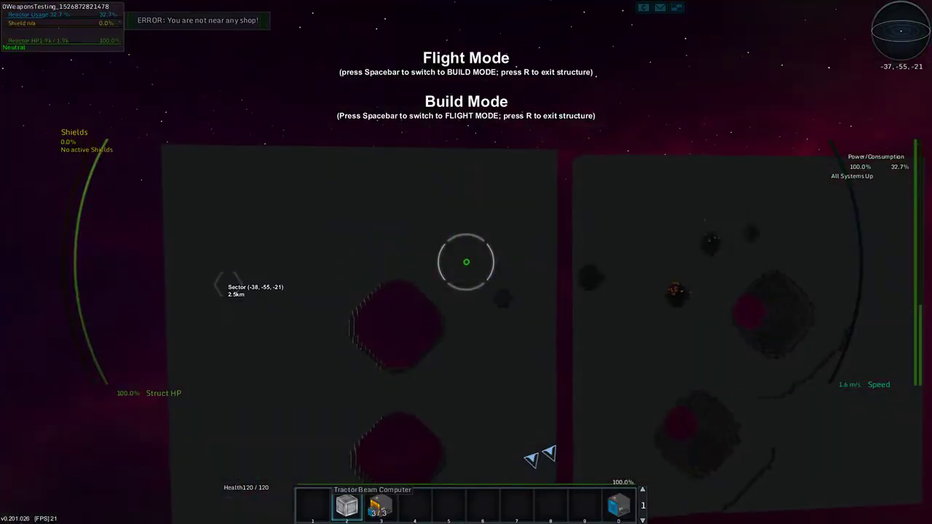
- Fire two combined missile volleys while flying between the panels
click(466, 261)
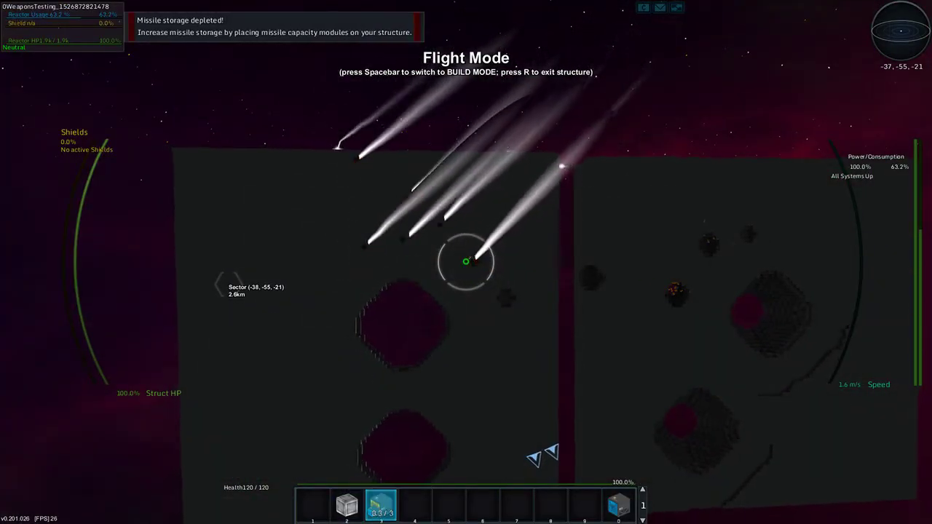
key(w)
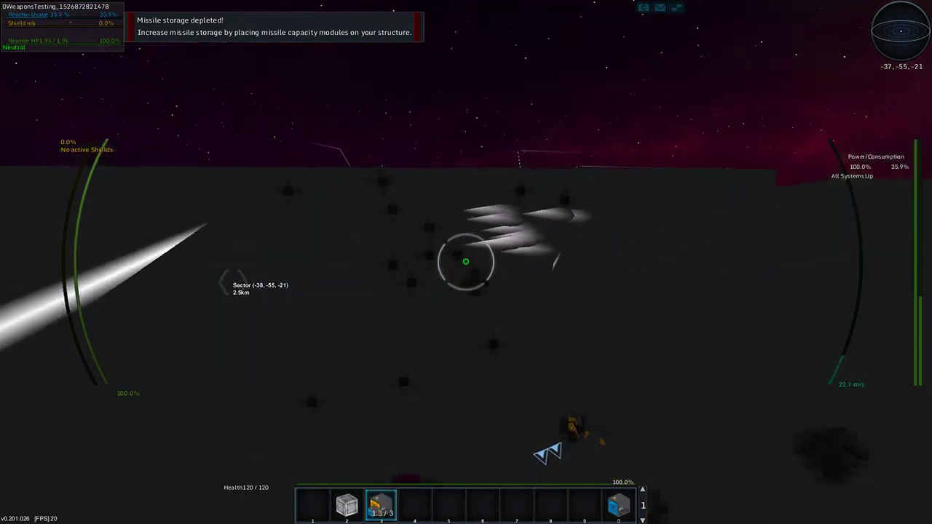
key(w)
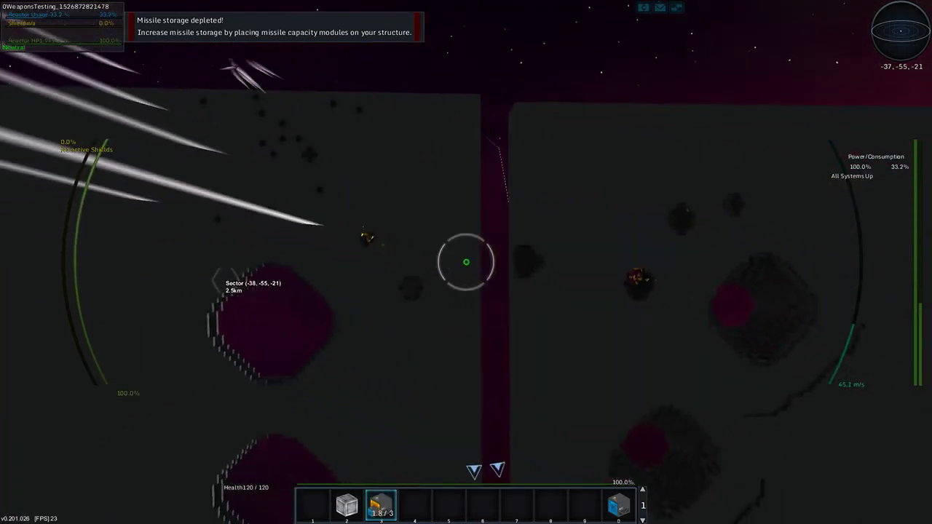
click(466, 262)
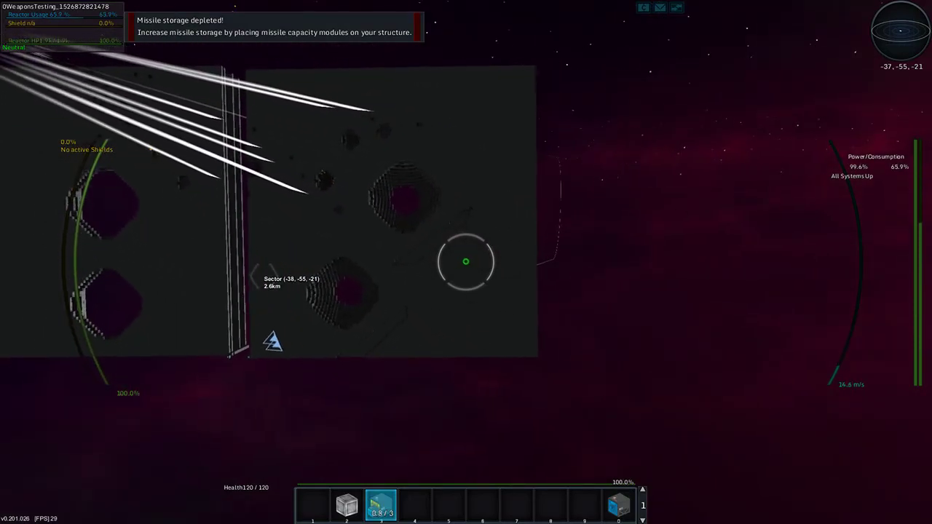
- Leave build mode and fly across the cratered right panel for a close look
key(r)
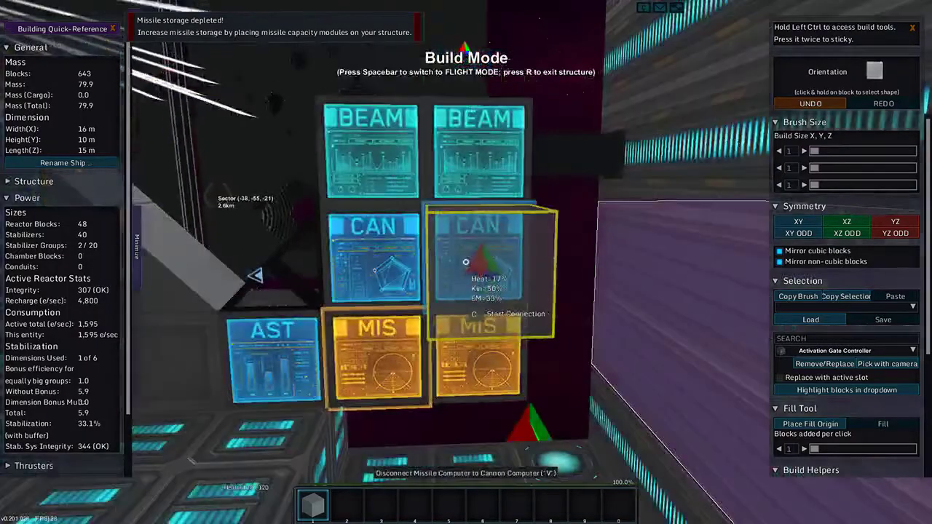
key(space)
key(space)
key(space)
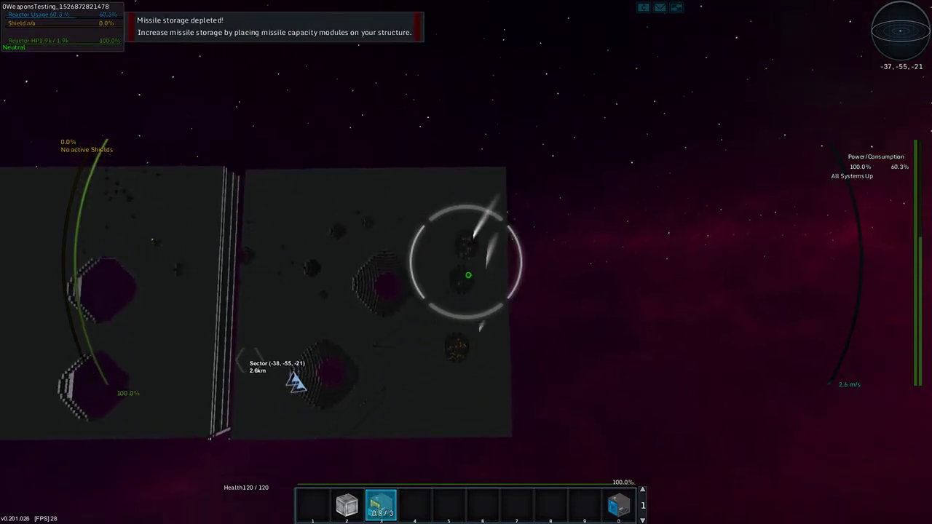
key(w)
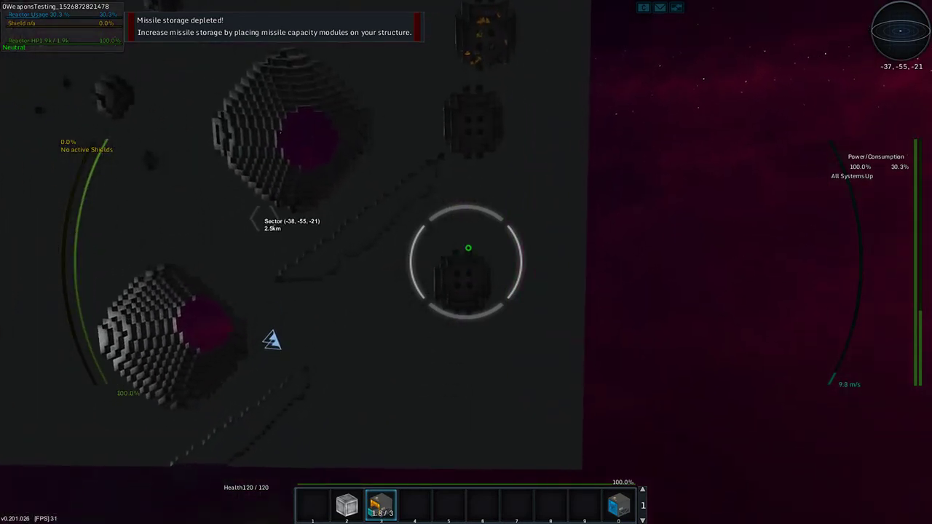
key(w)
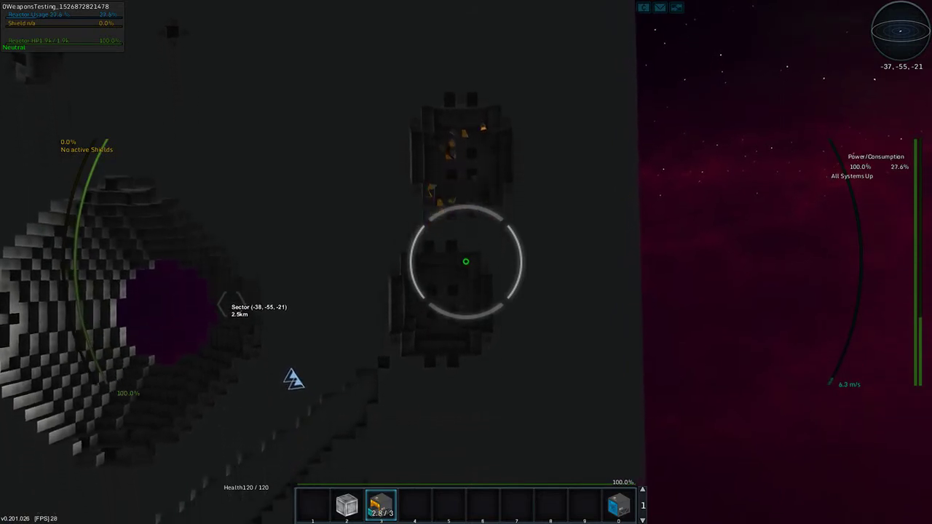
key(w)
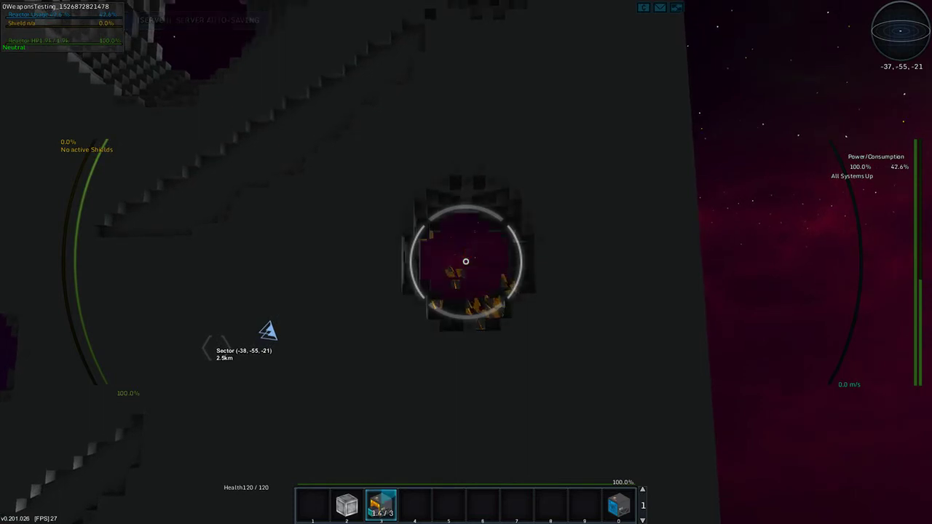
key(w)
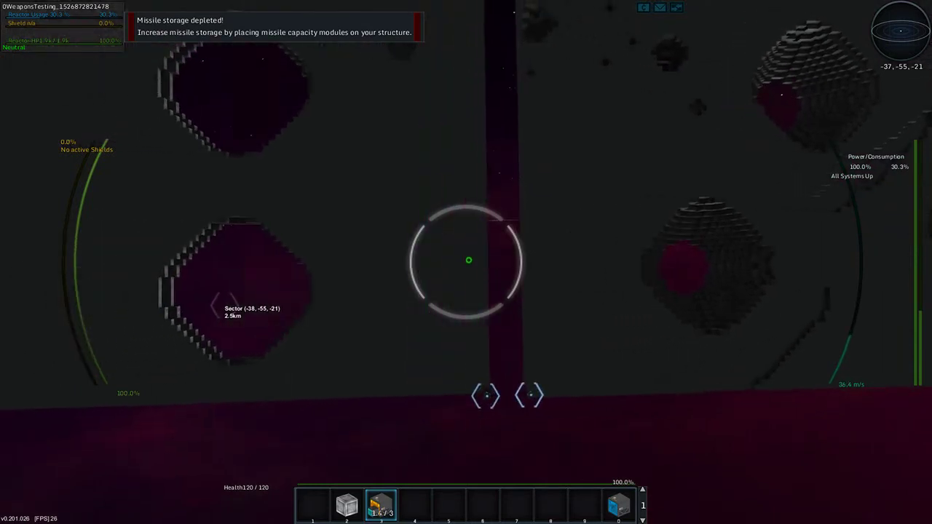
- Fire two missile-combo shots at the right panel and fly in to inspect the fresh crater
click(466, 263)
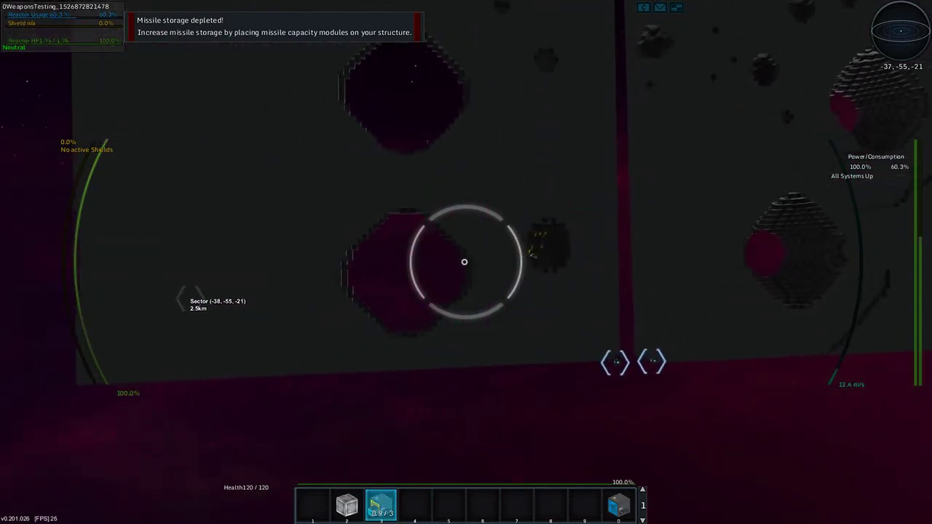
key(w)
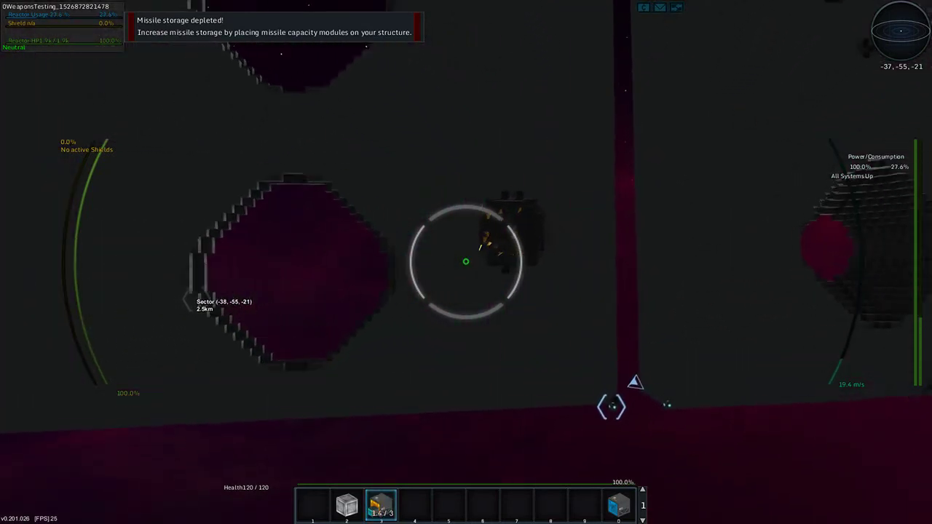
click(466, 262)
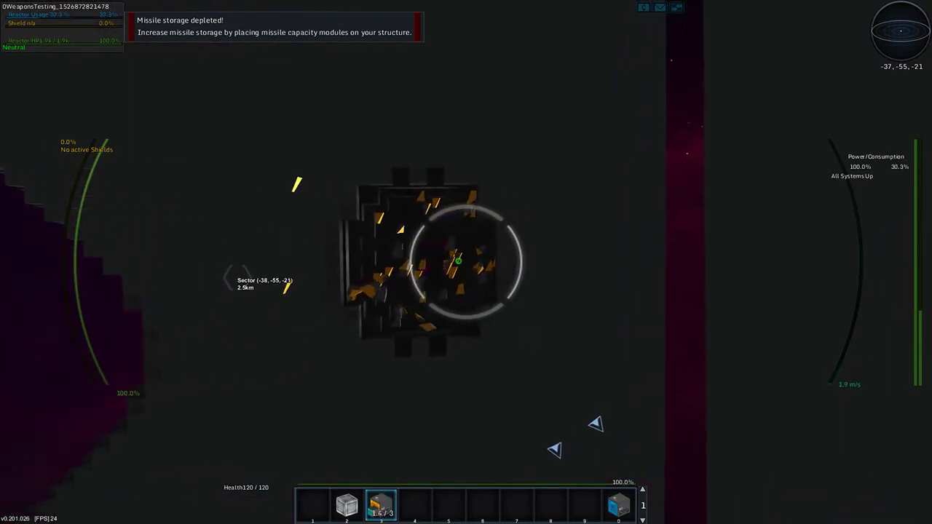
key(w)
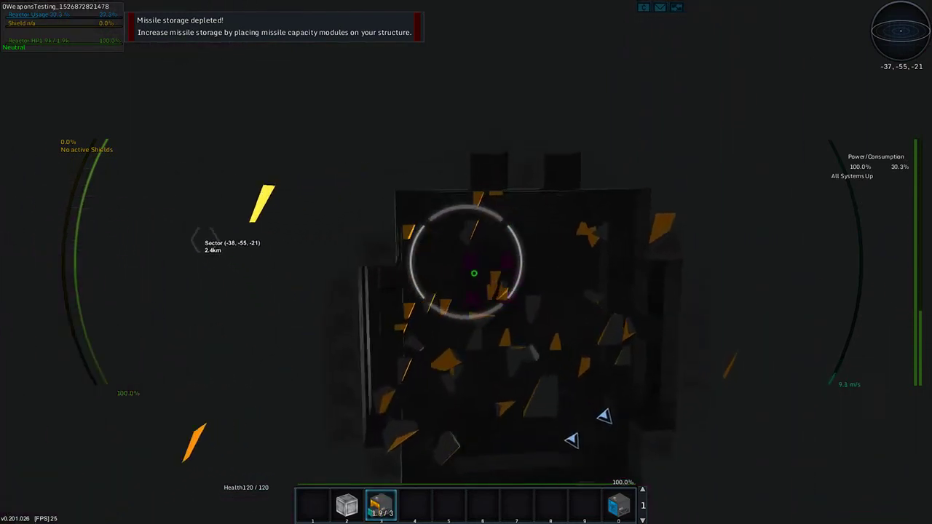
key(s)
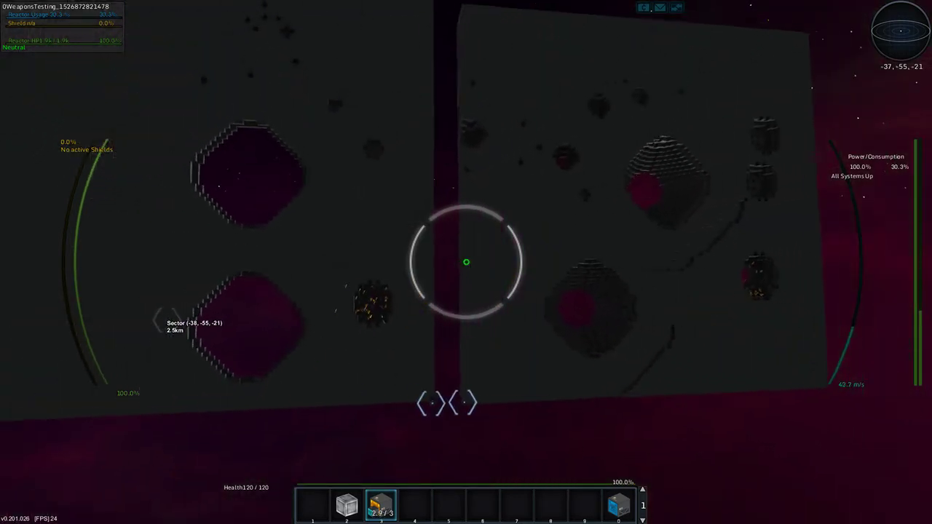
- Fire two more missile-combo shots at the wall and fly in close beside the panel
click(466, 262)
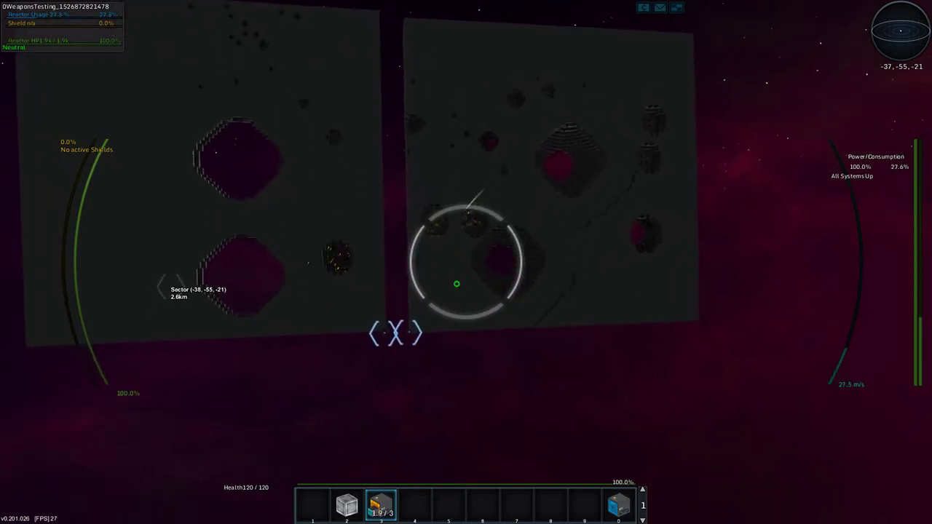
click(466, 262)
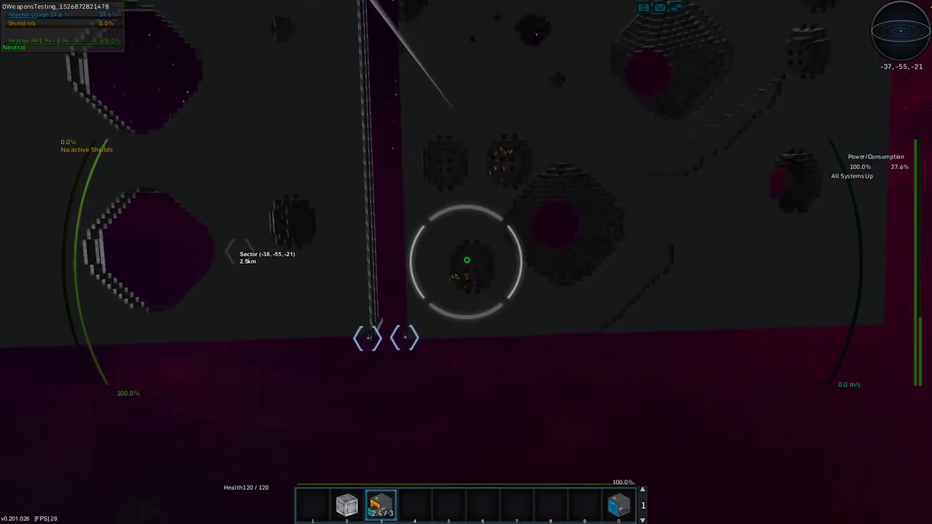
key(w)
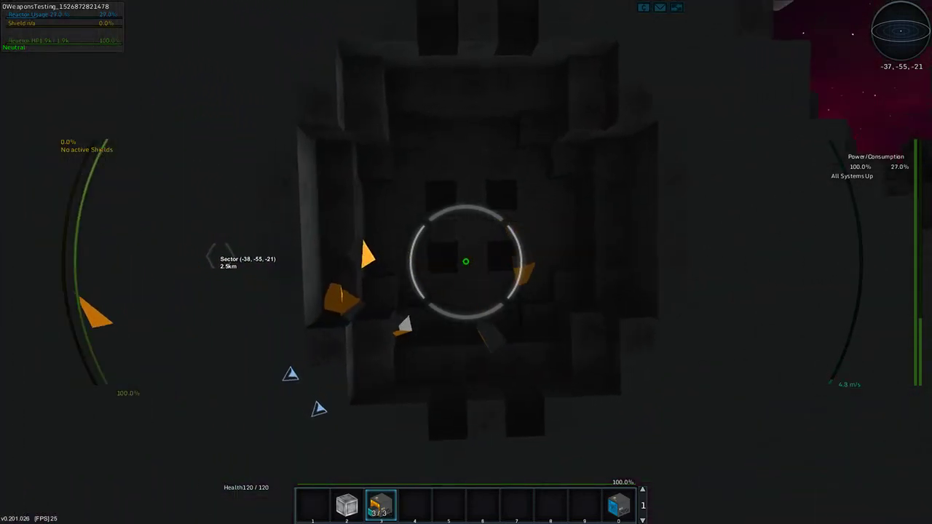
key(Tab)
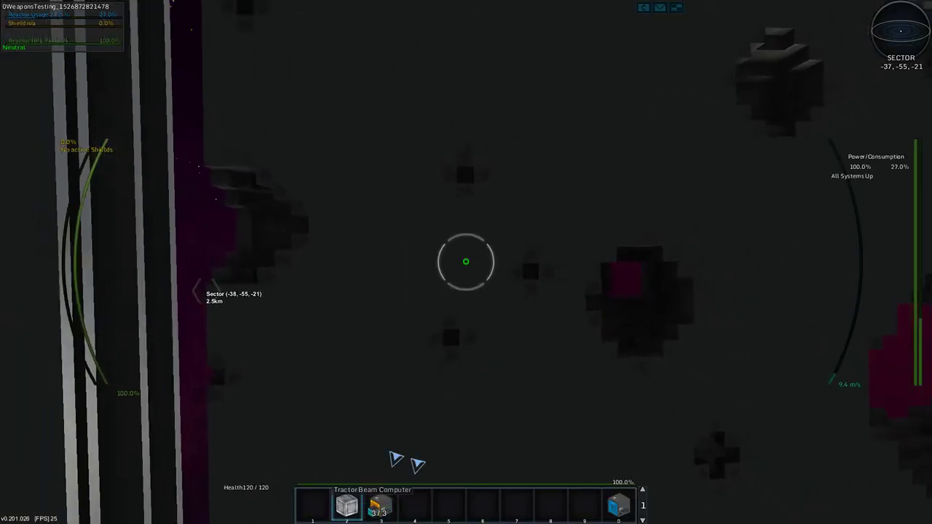
- Select the Missile Computer on slot 3 and fire two missiles at the panel
key(3)
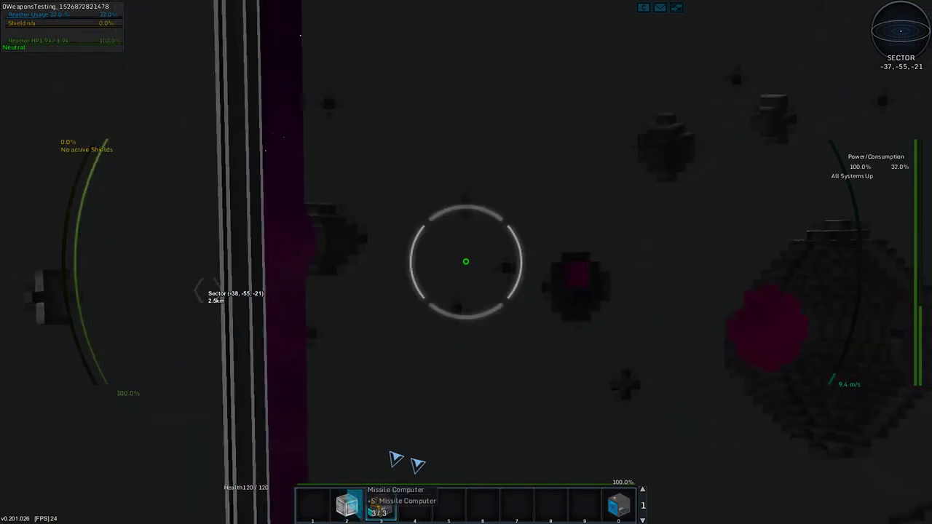
click(466, 262)
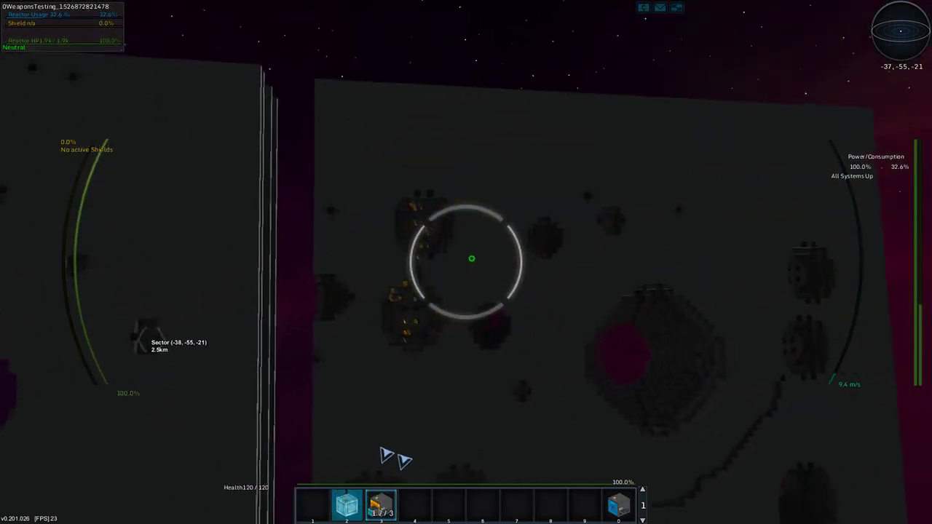
click(466, 262)
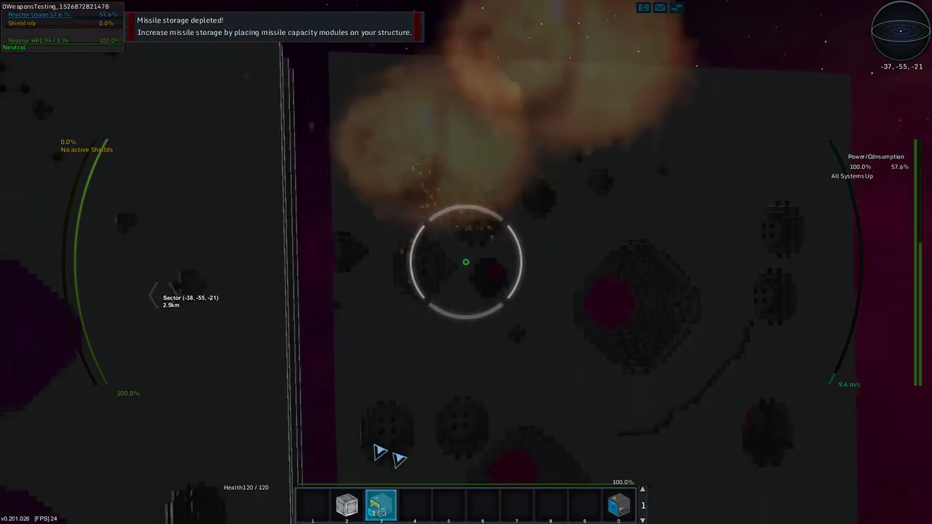
- Return to flight mode and fire two missiles while steering across the right panel
key(space)
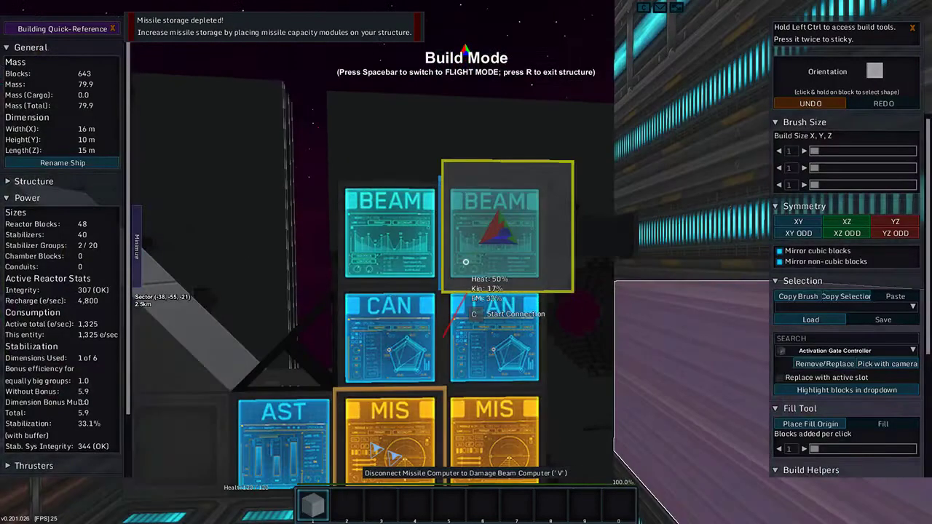
key(space)
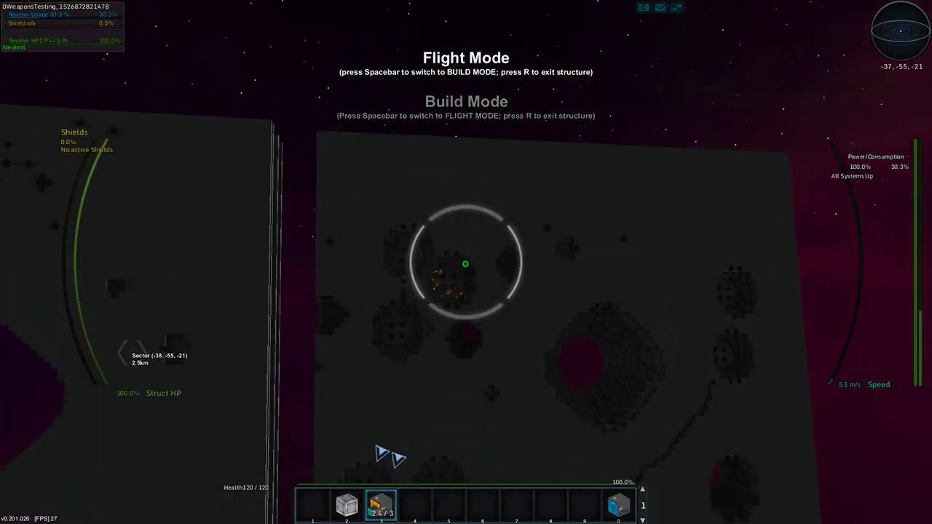
key(w)
click(466, 262)
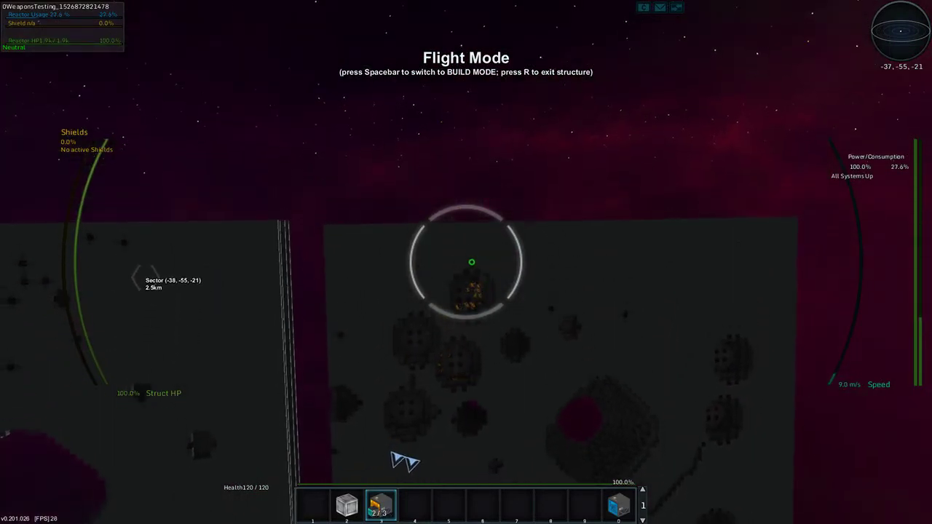
key(w)
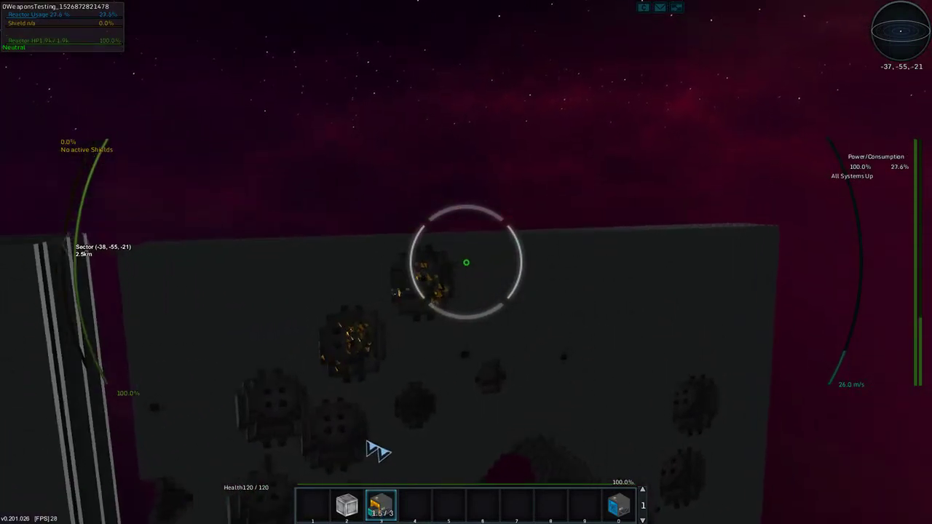
click(466, 262)
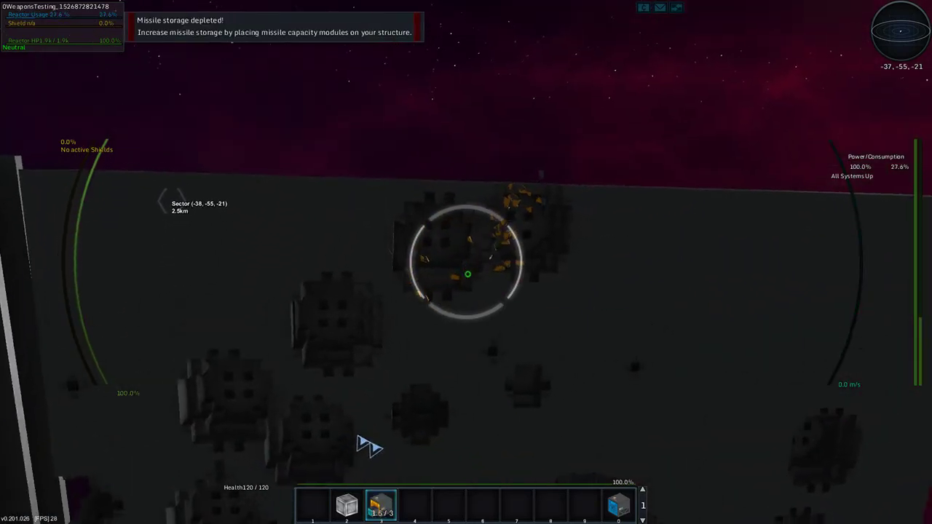
- Fire two more missiles while sweeping the panel surface, then enter build mode
key(w)
click(371, 447)
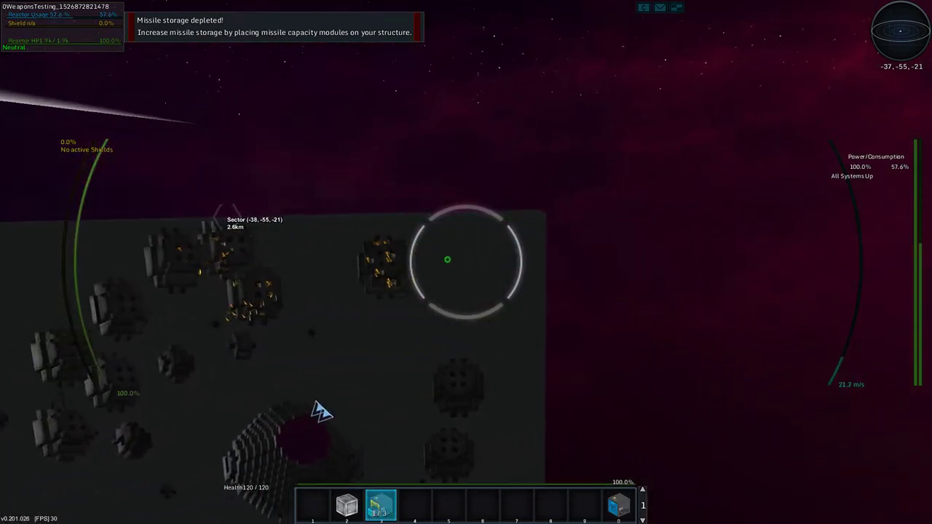
key(w)
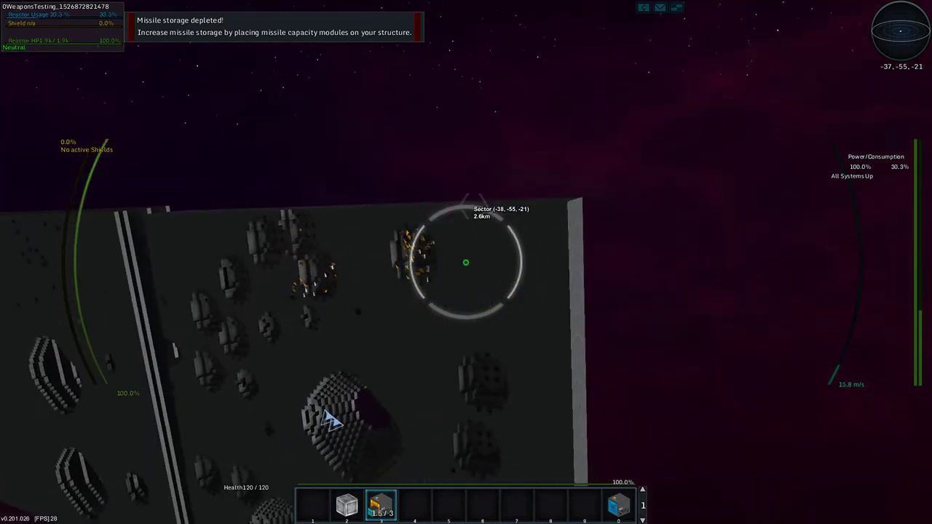
click(466, 262)
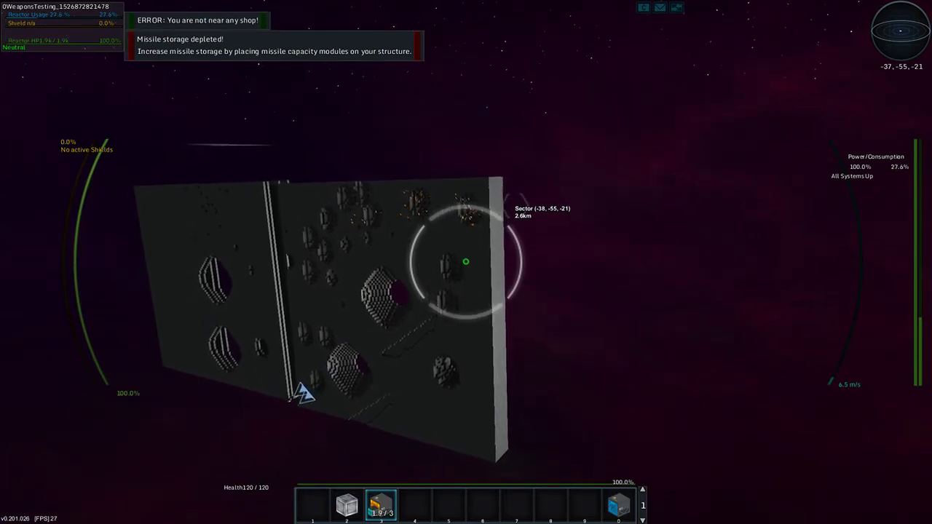
key(space)
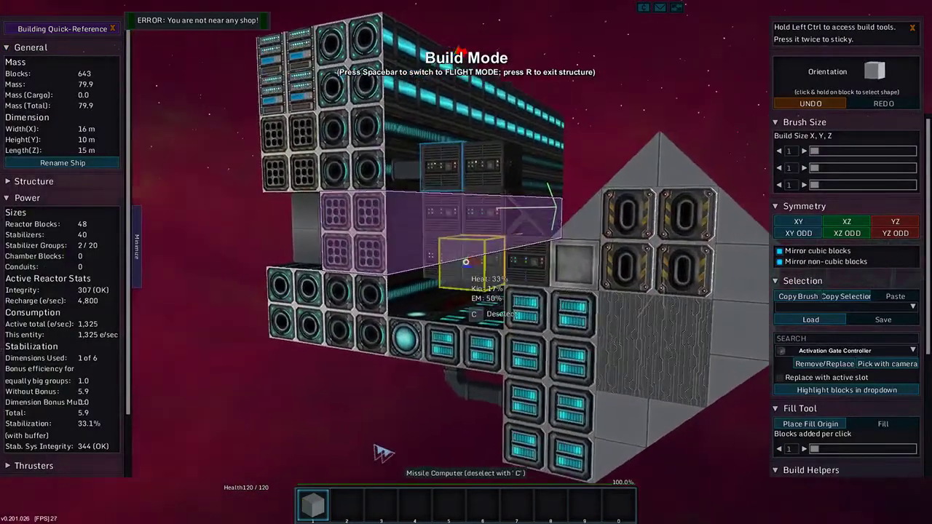
- Select the second missile computer, resume flight, and strike the panel's thin edge
key(a)
key(space)
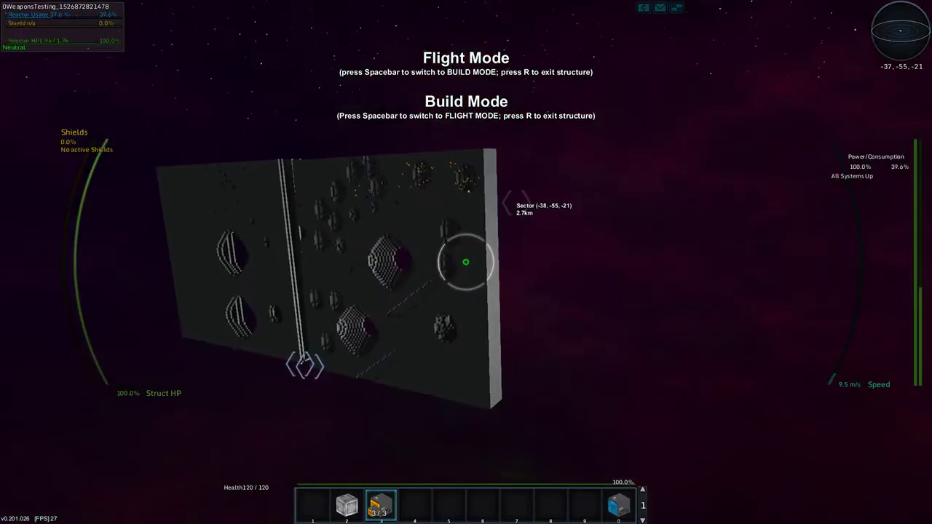
click(466, 261)
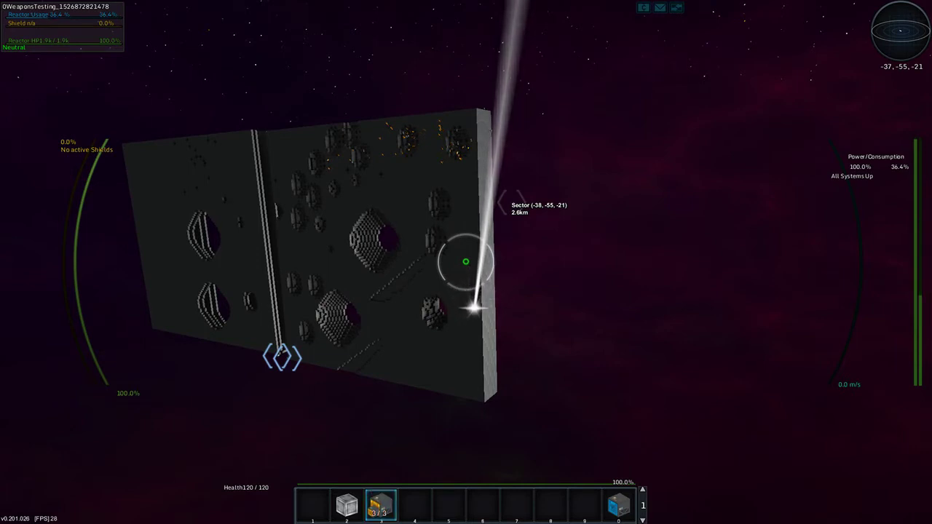
key(w)
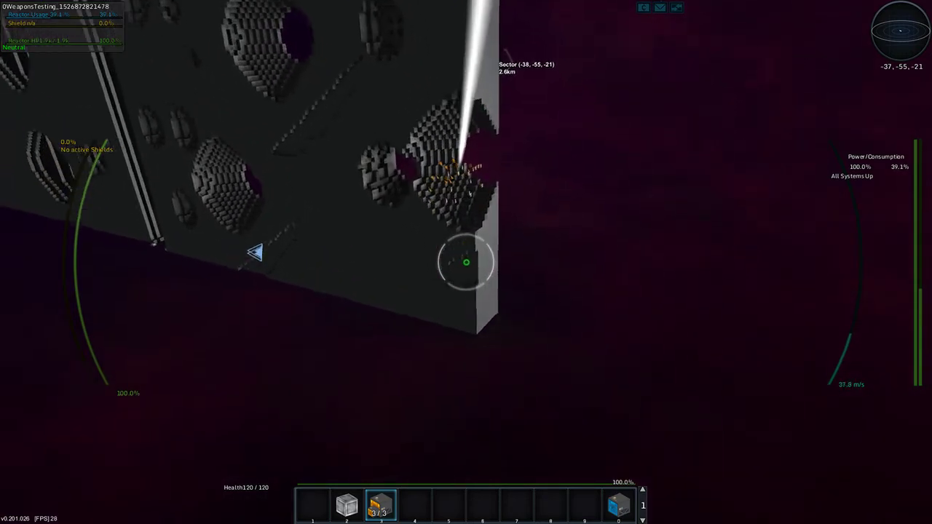
key(w)
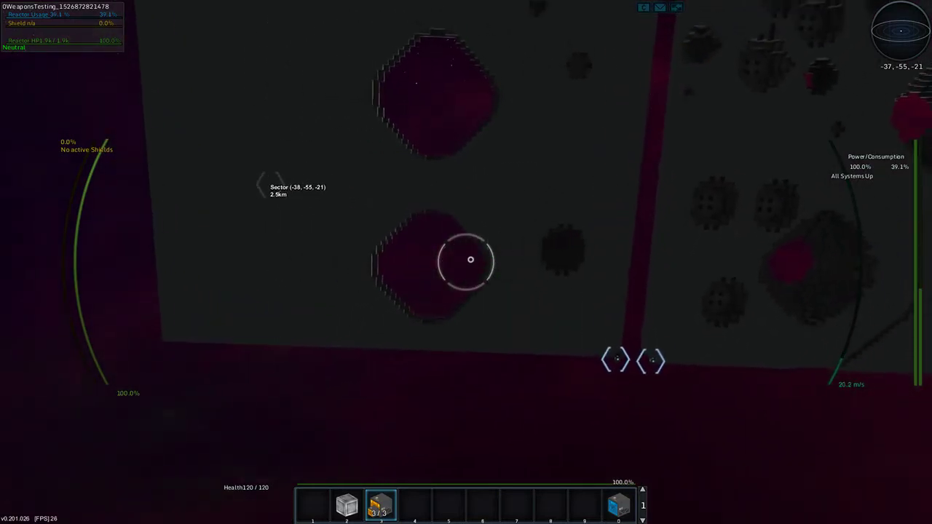
key(s)
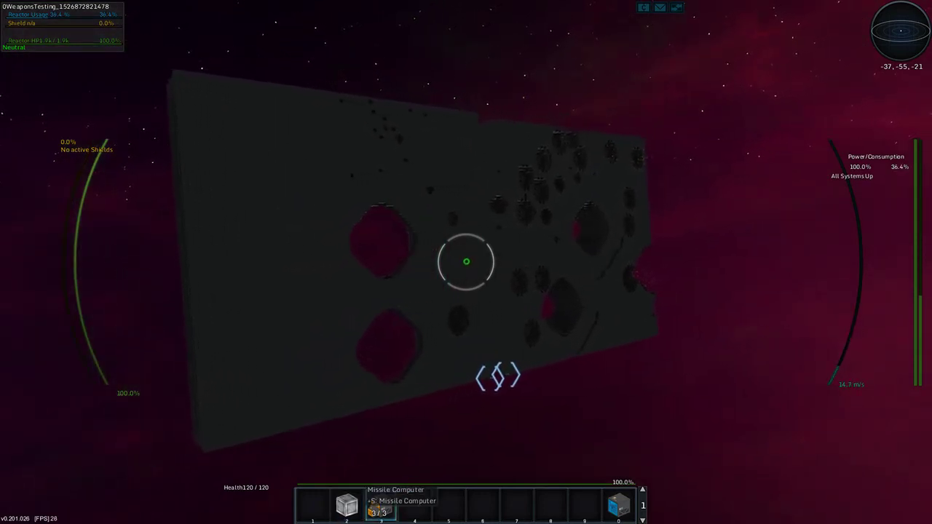
- Launch two more missiles, then fly around to view both panels and return to flight
click(466, 259)
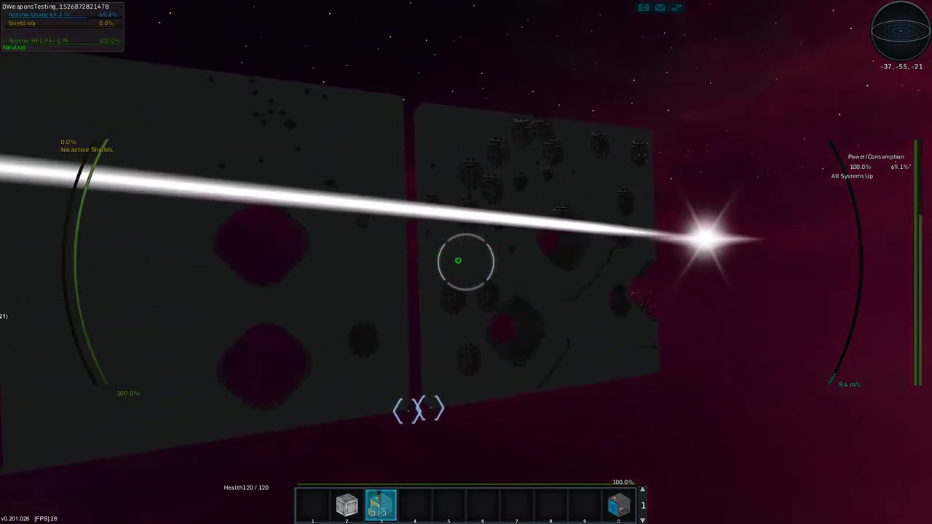
click(465, 262)
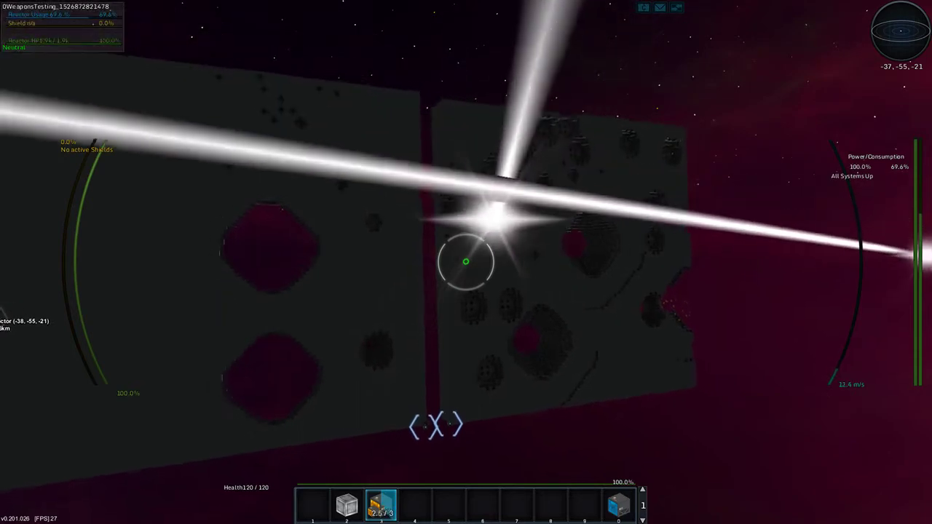
key(s)
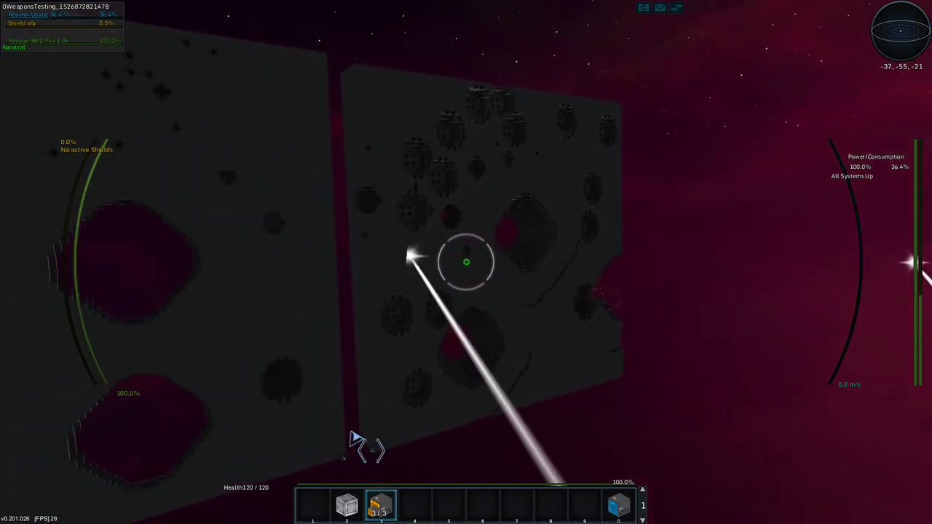
key(w)
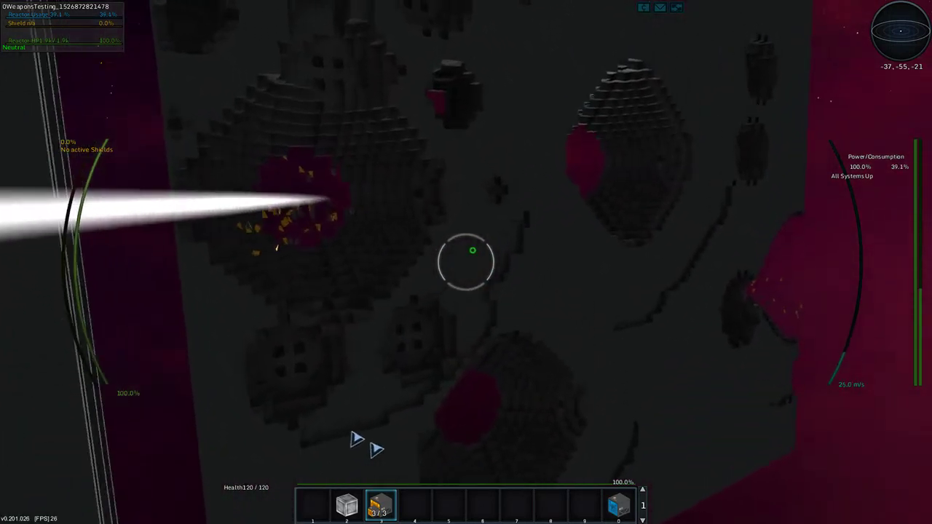
key(w)
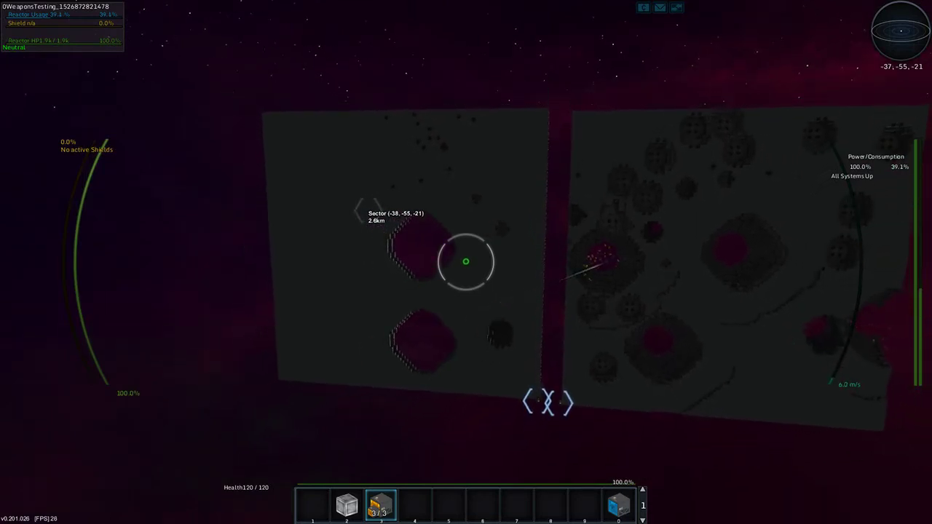
key(d)
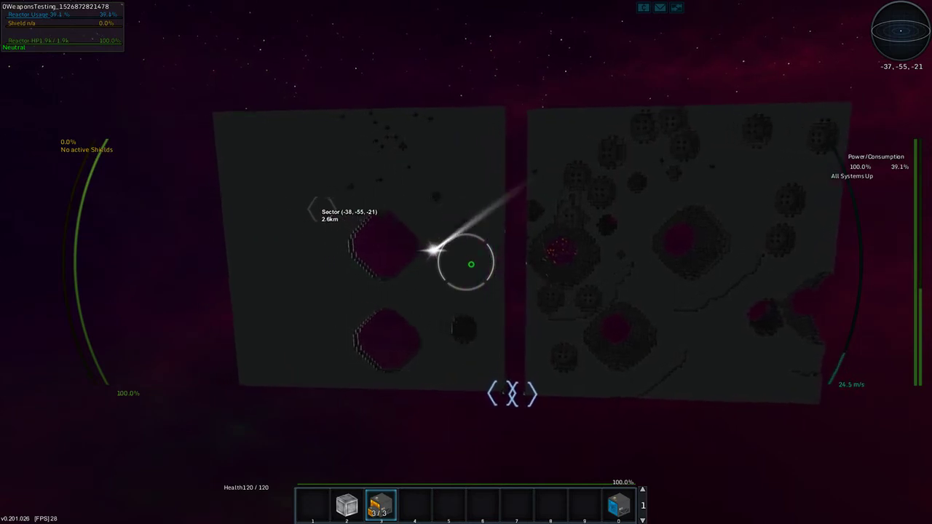
key(w)
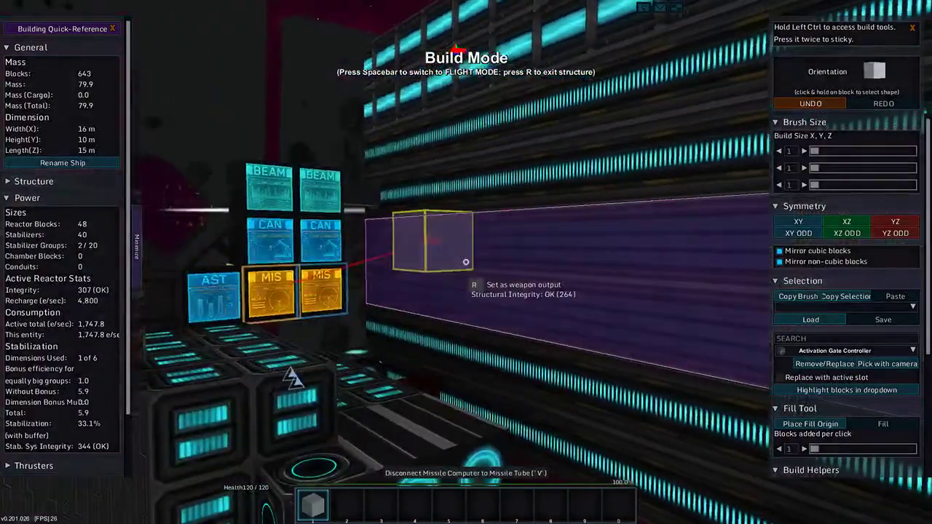
key(space)
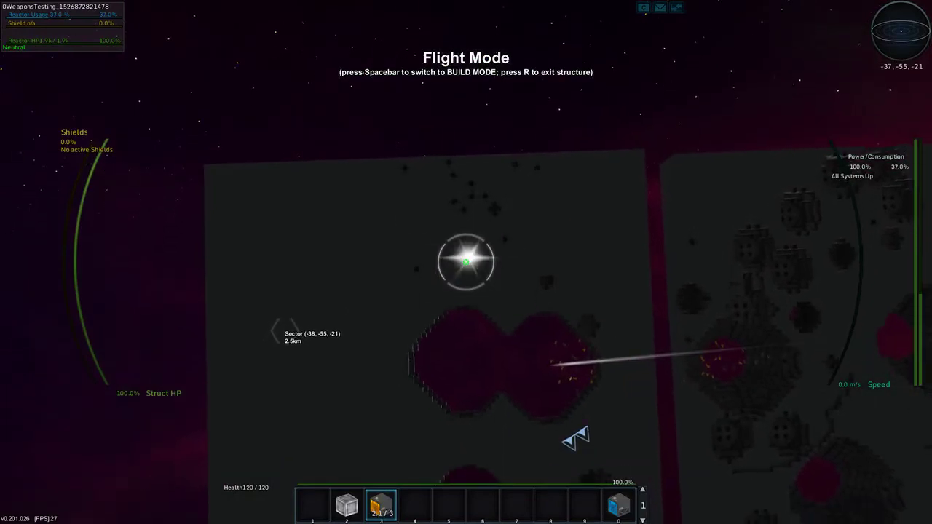
- Fire missiles at the panel while accelerating in to close range
key(w)
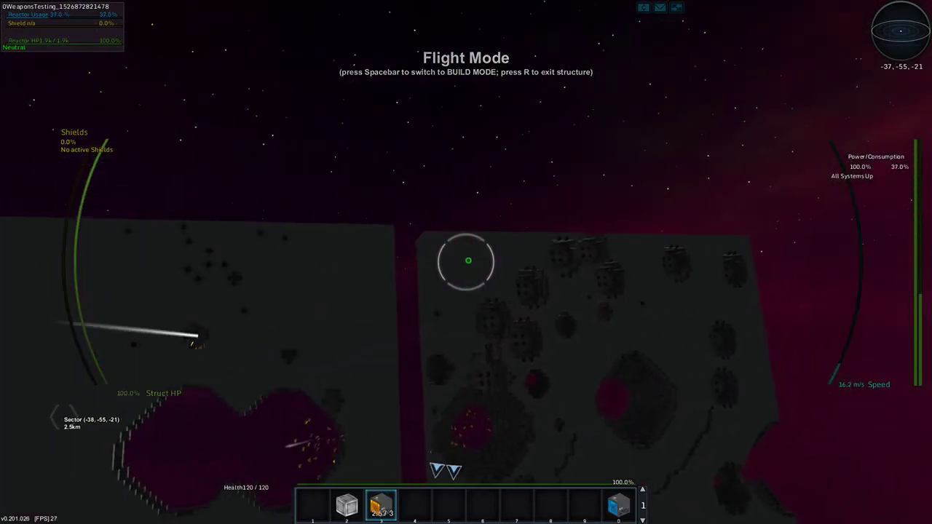
click(465, 261)
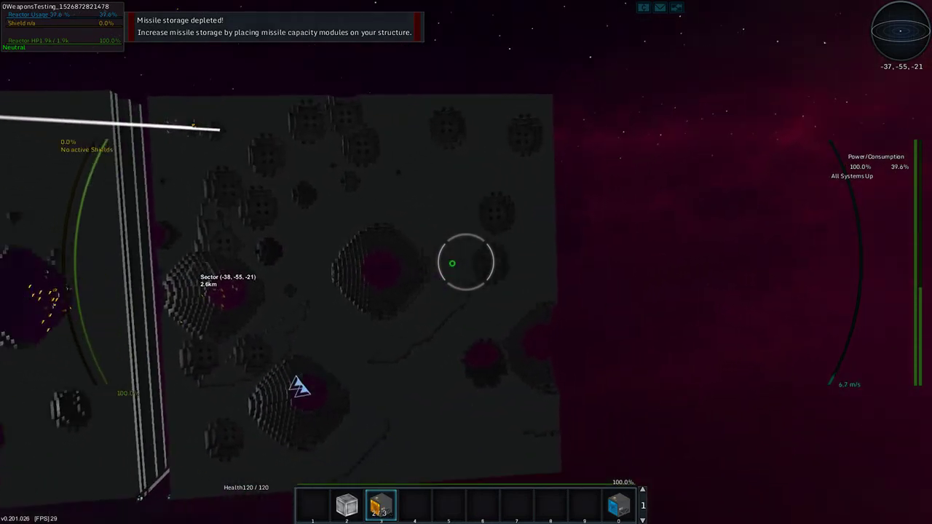
key(w)
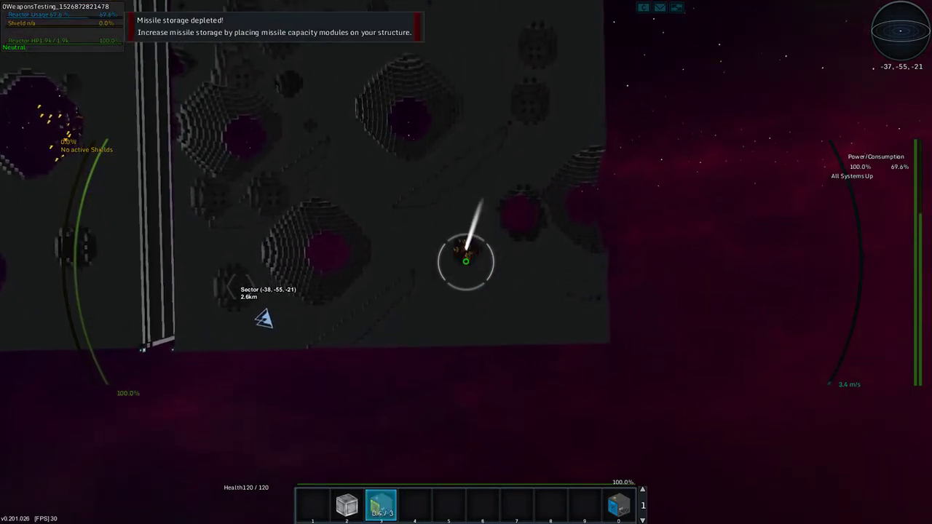
key(w)
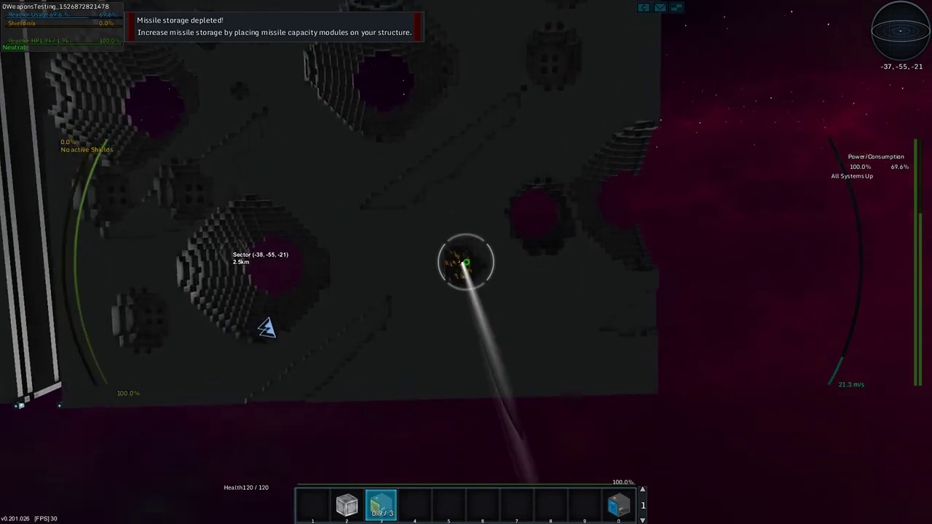
click(466, 262)
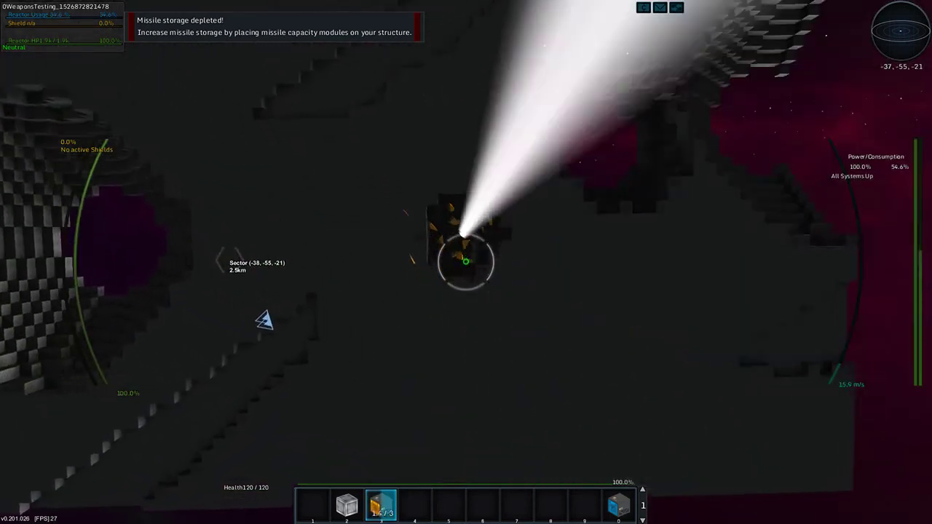
- Swing across the panels, stop, pull back, and fire the last stored missile
key(w)
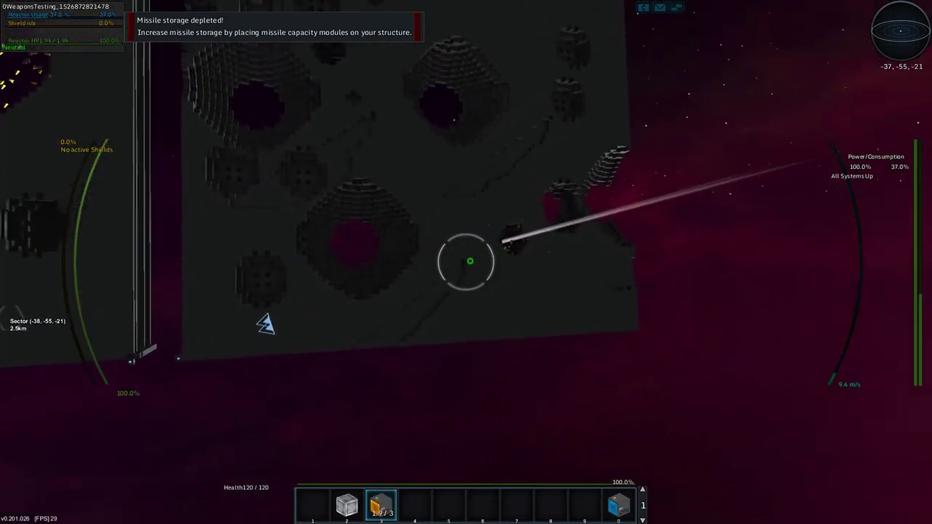
key(w)
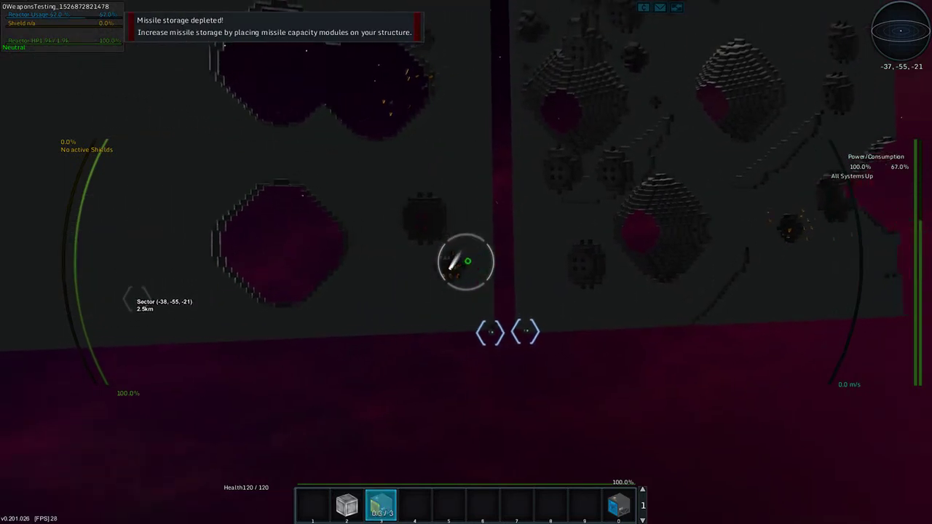
key(w)
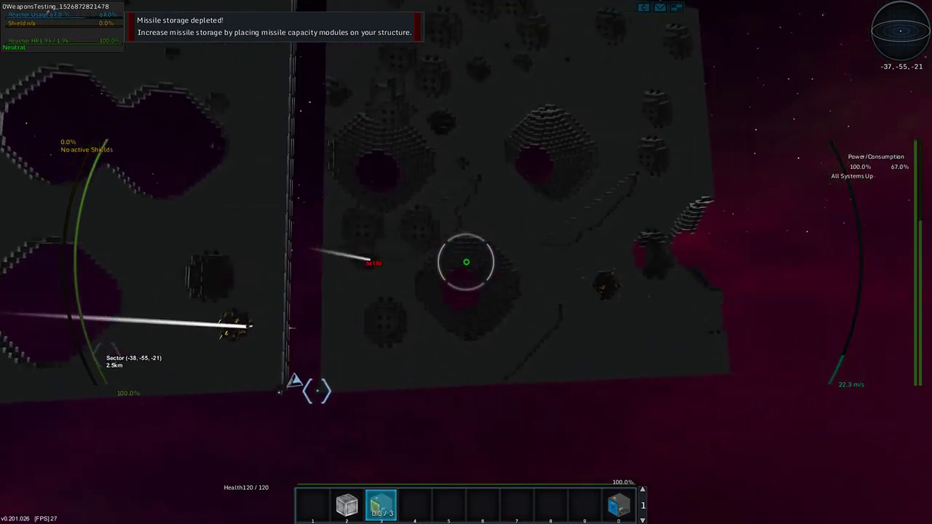
key(shift)
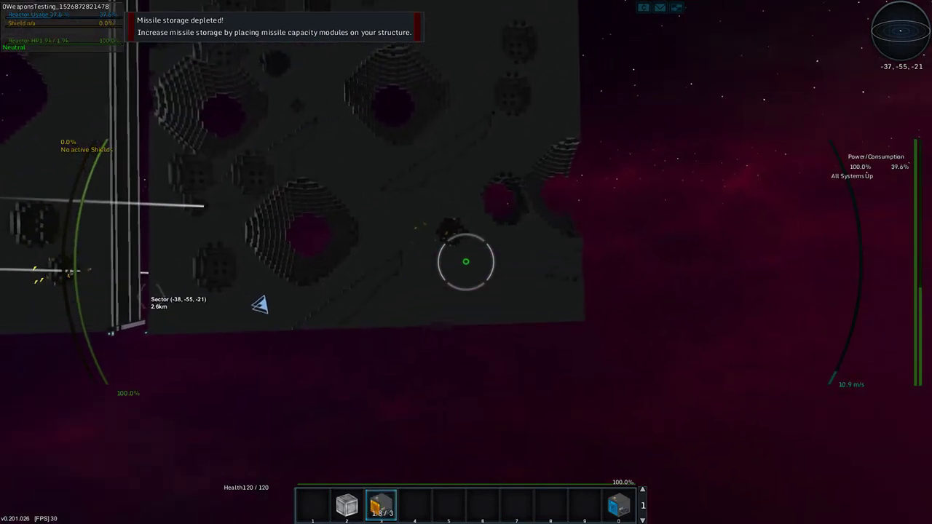
key(s)
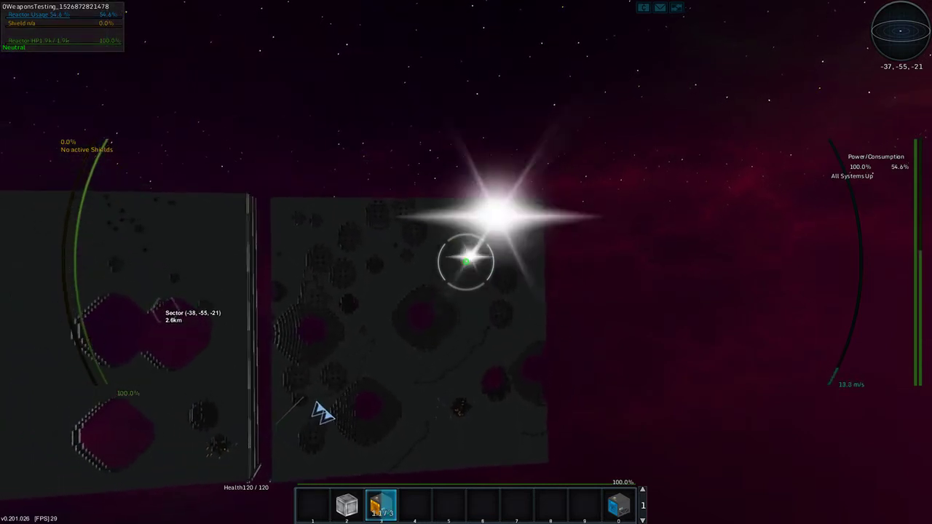
click(465, 262)
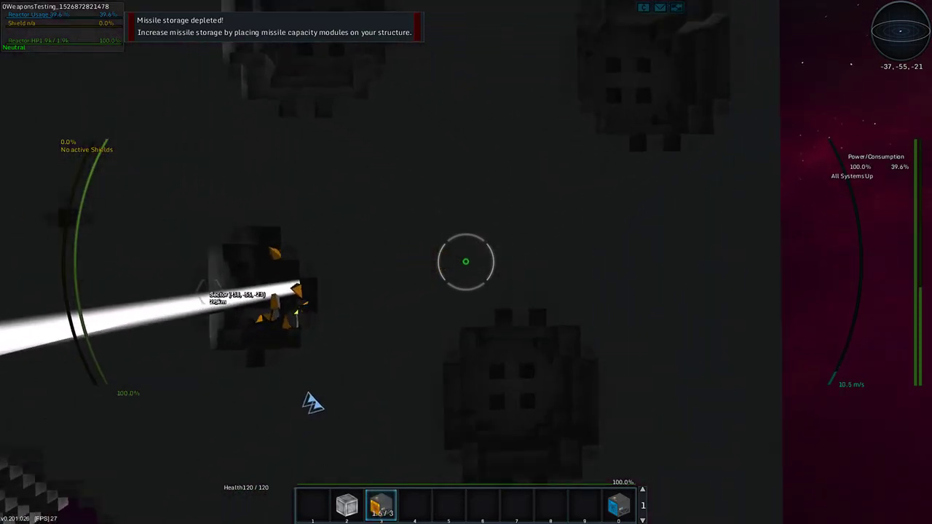
- Try weapon group 0, then reselect the slot 3 missile launcher and fire at the grey panel
key(w)
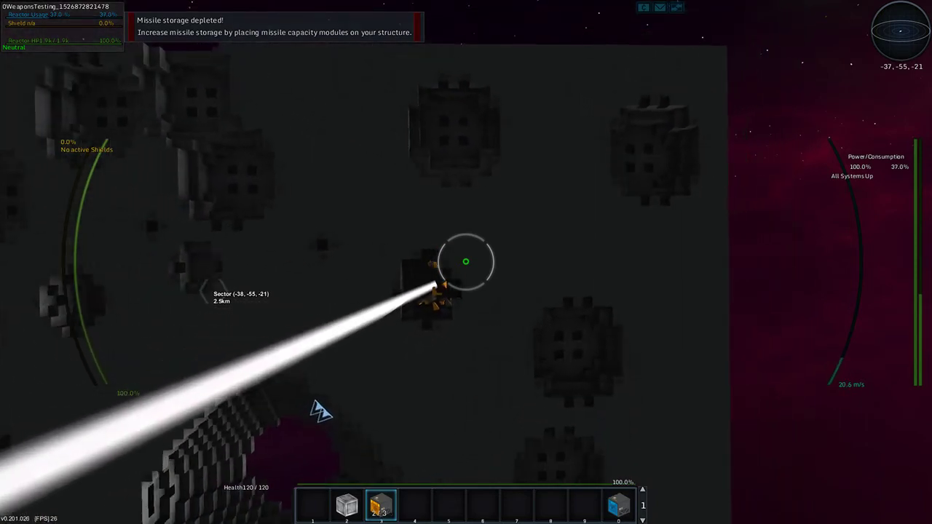
key(0)
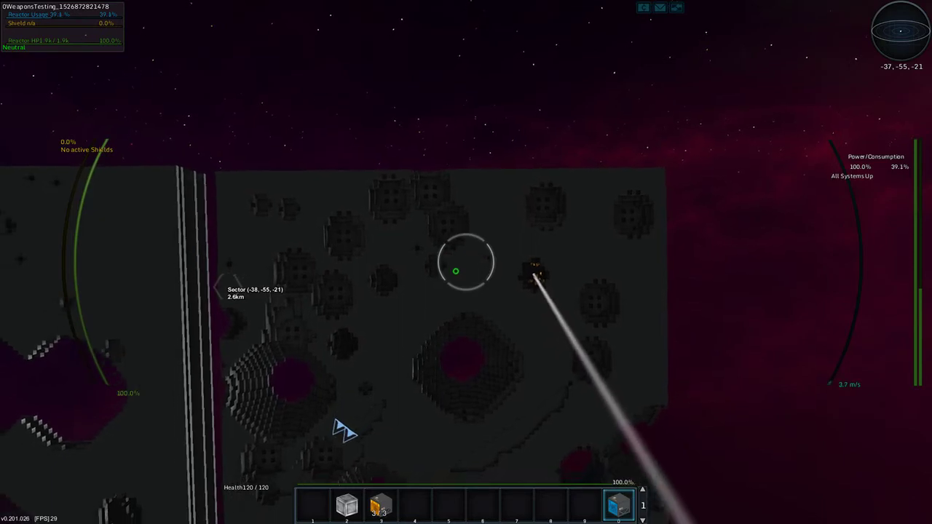
key(w)
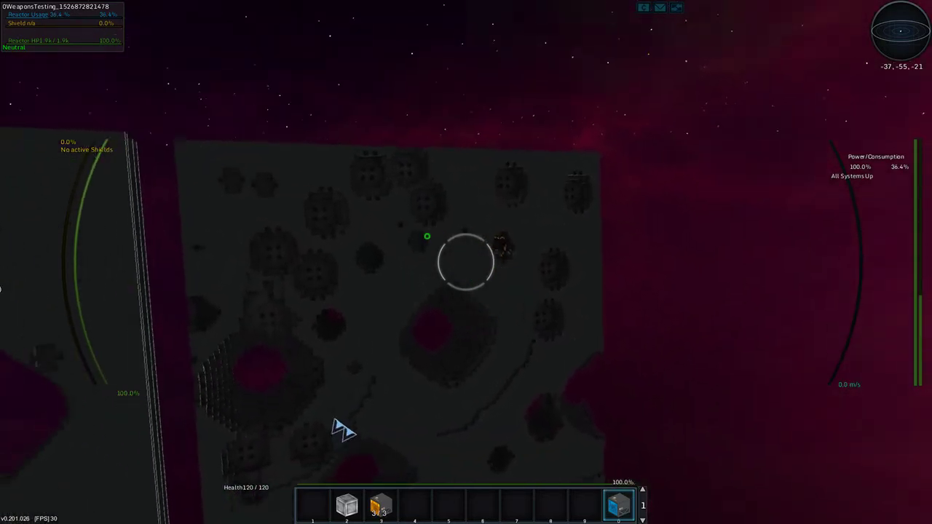
key(3)
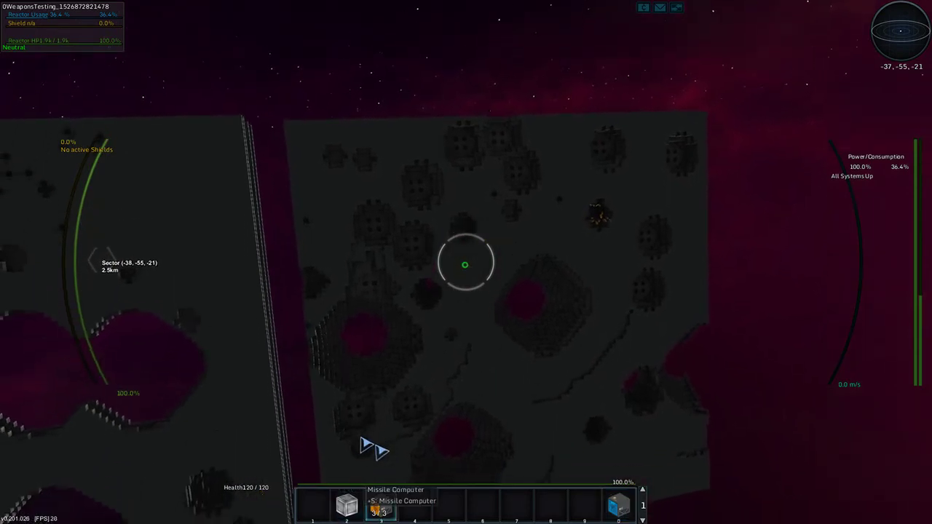
click(466, 262)
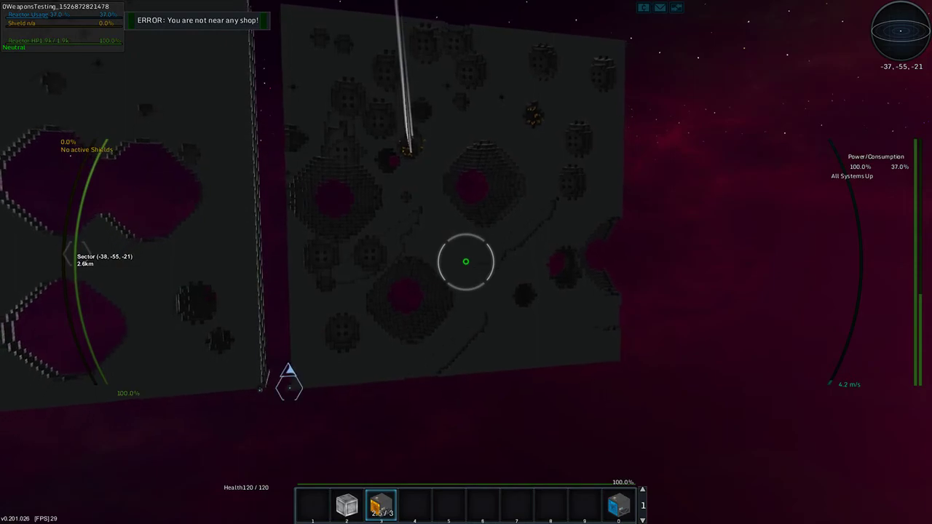
- Focus the Cannon Computer in build mode, check the weapons table, and select hotbar slot 4
key(space)
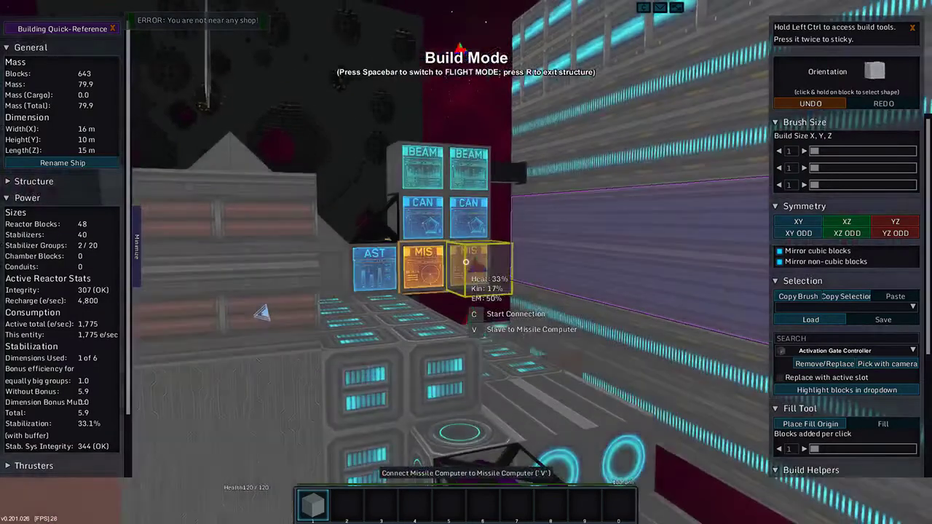
key(c)
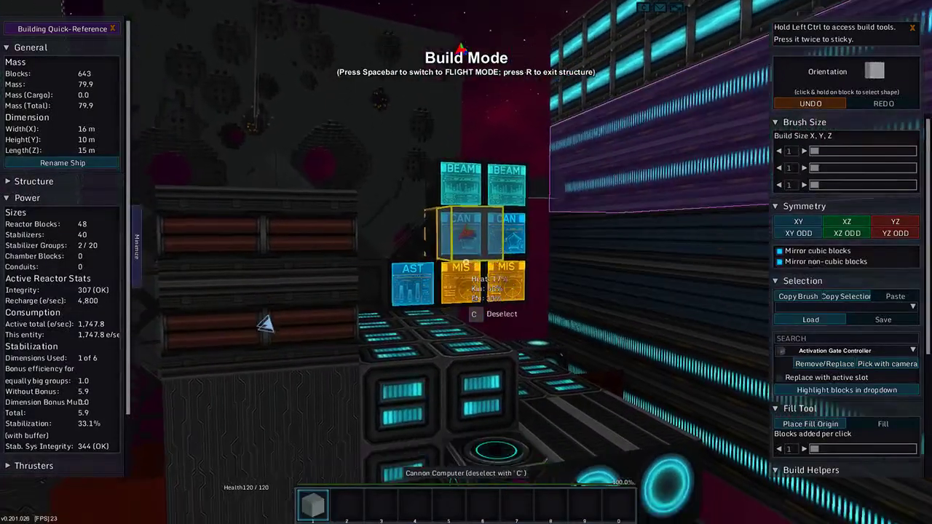
key(space)
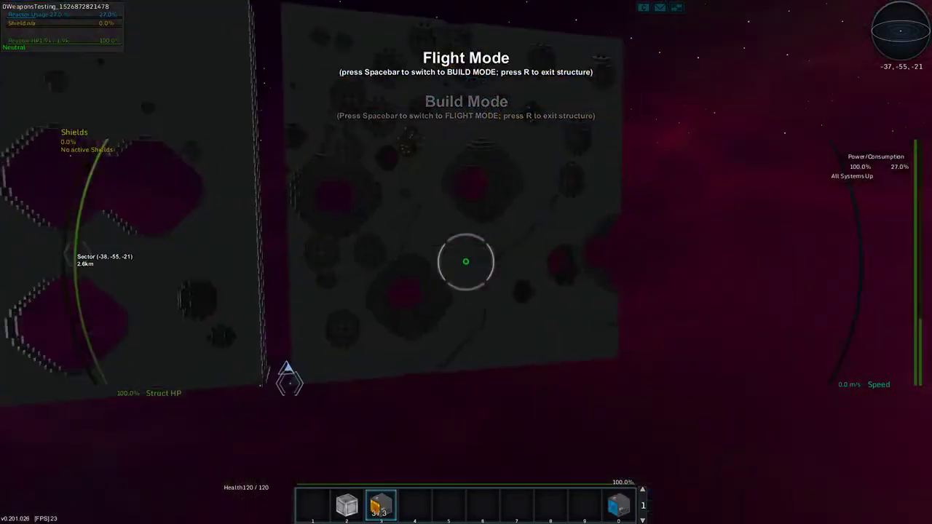
key(k)
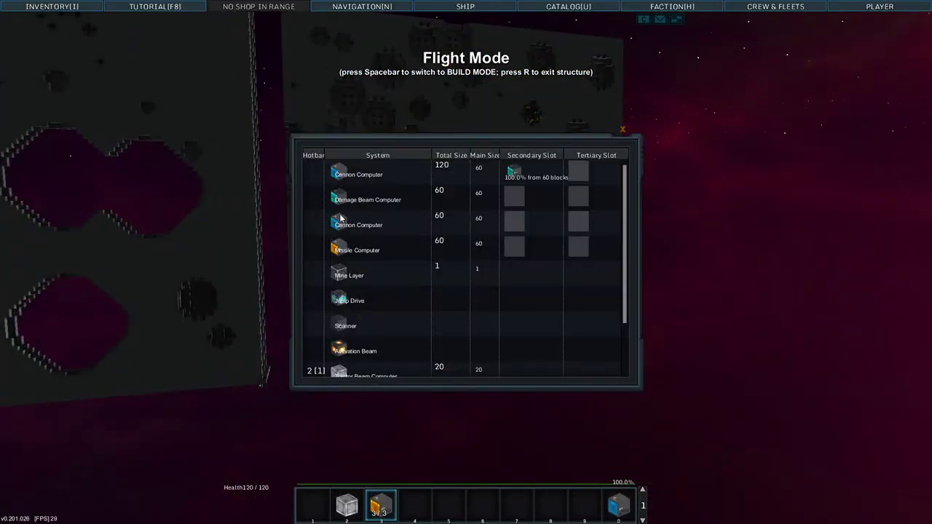
key(k)
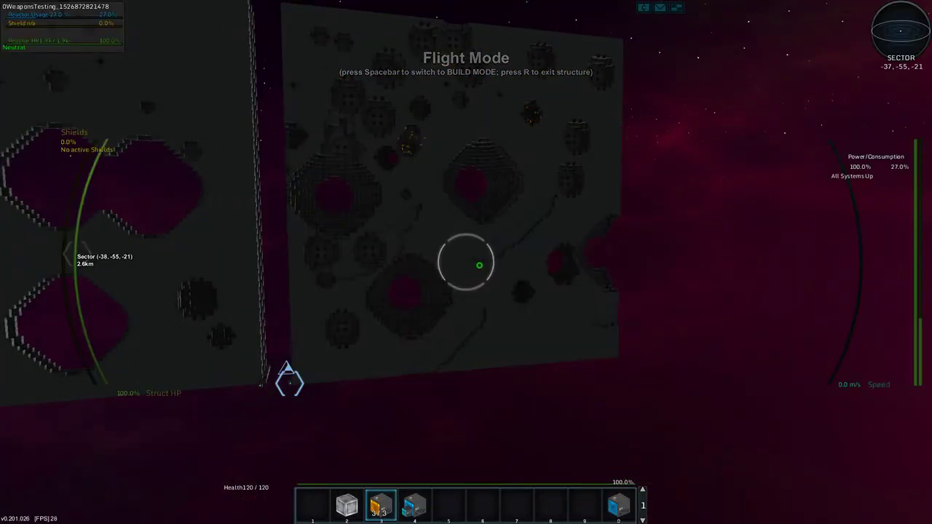
key(4)
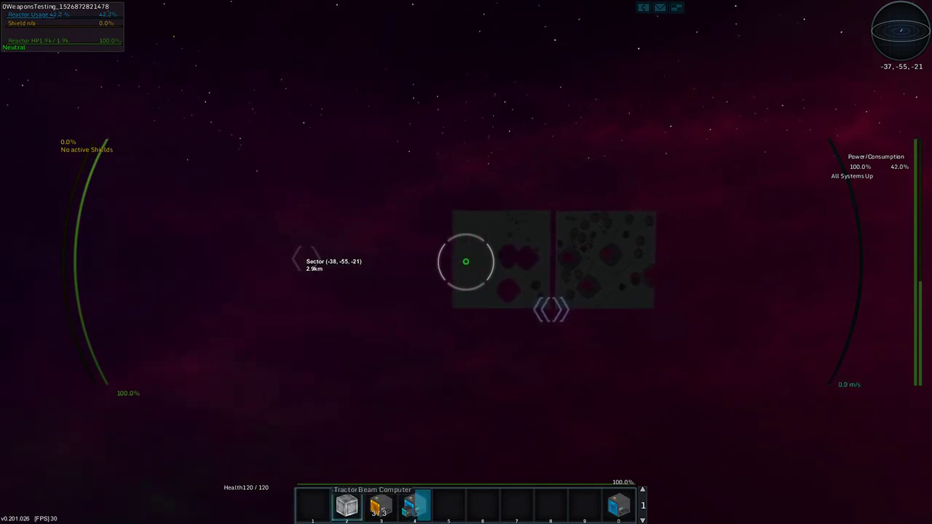
- Fire two missiles at the panels and fly to the left panel's large magenta hole
click(466, 261)
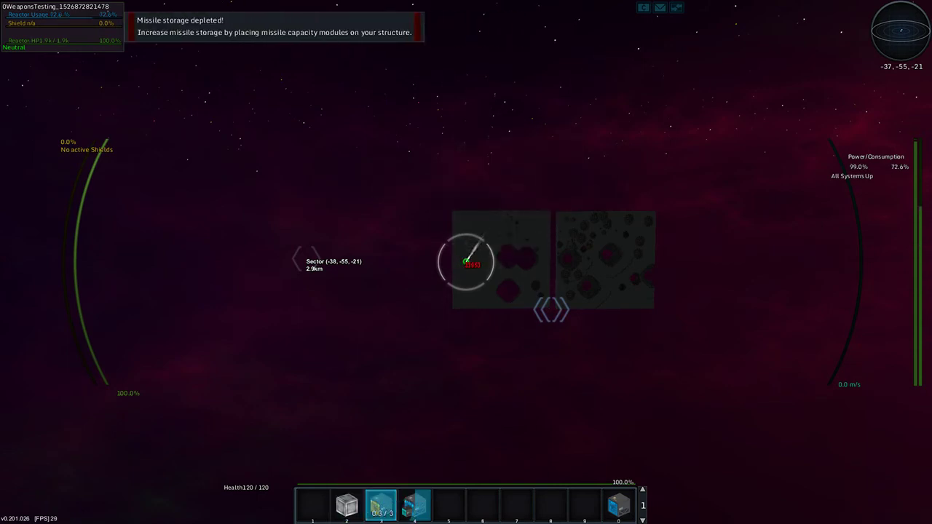
key(w)
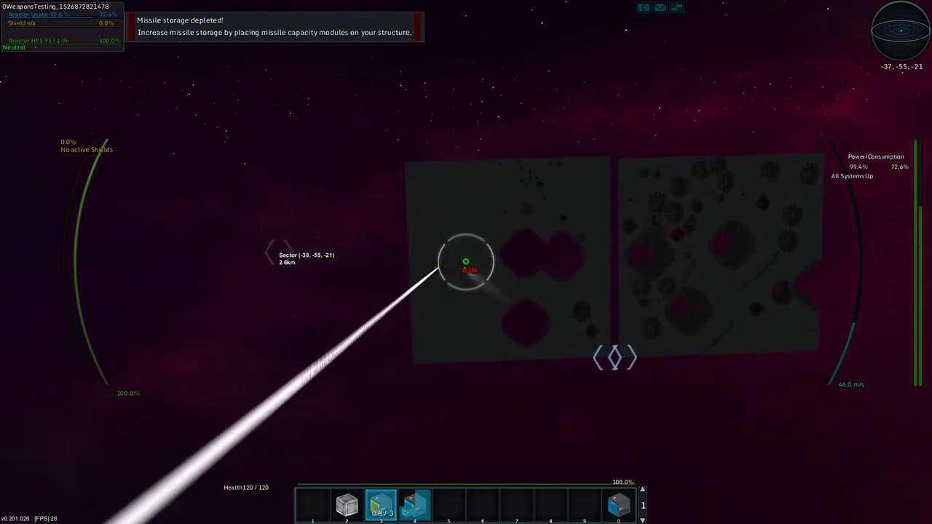
click(466, 261)
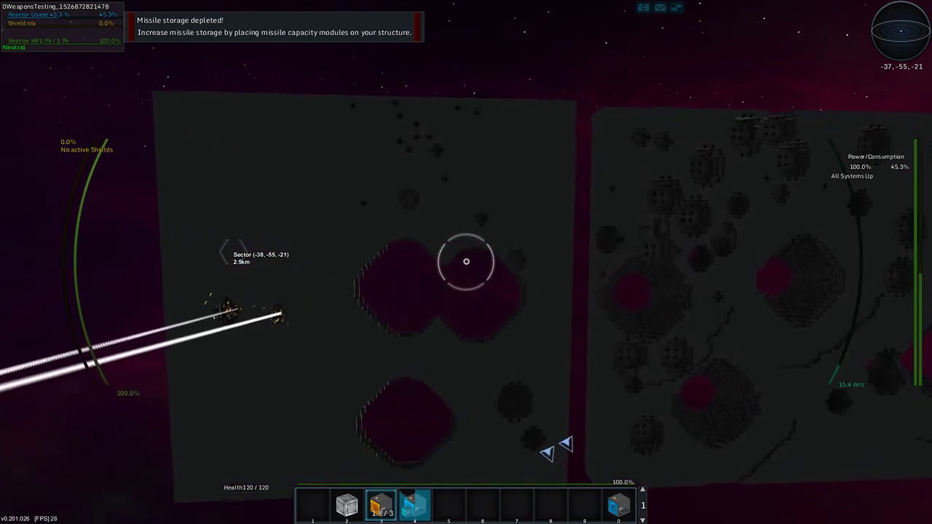
key(w)
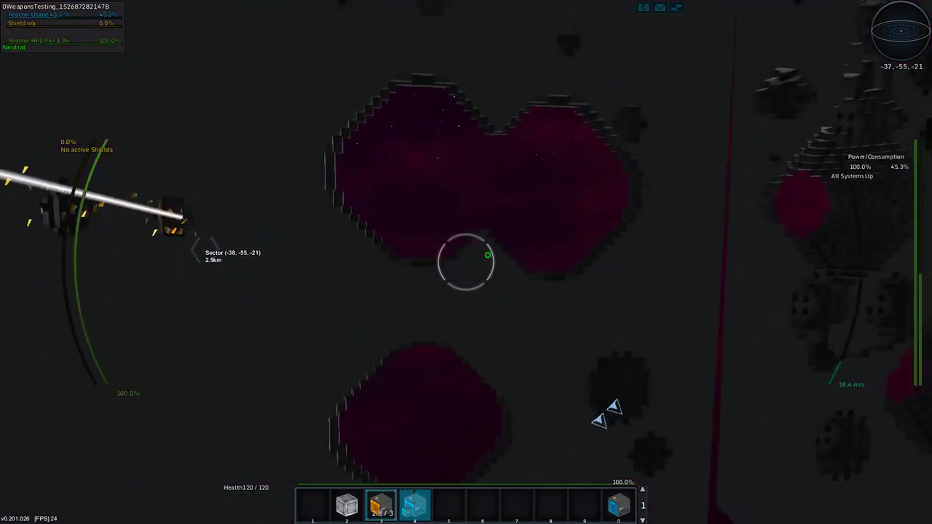
key(w)
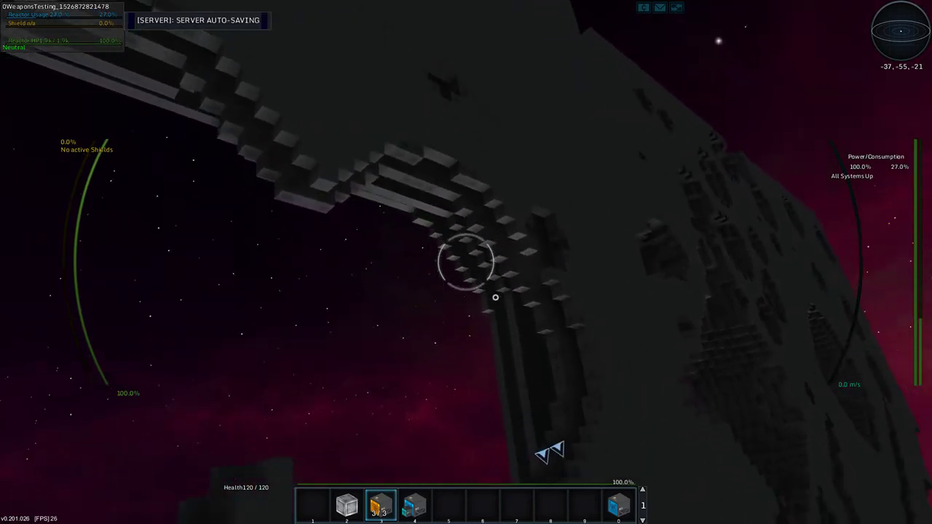
- Turn and fly across the panel structure to frame the cratered right panel beside the left panel
key(w)
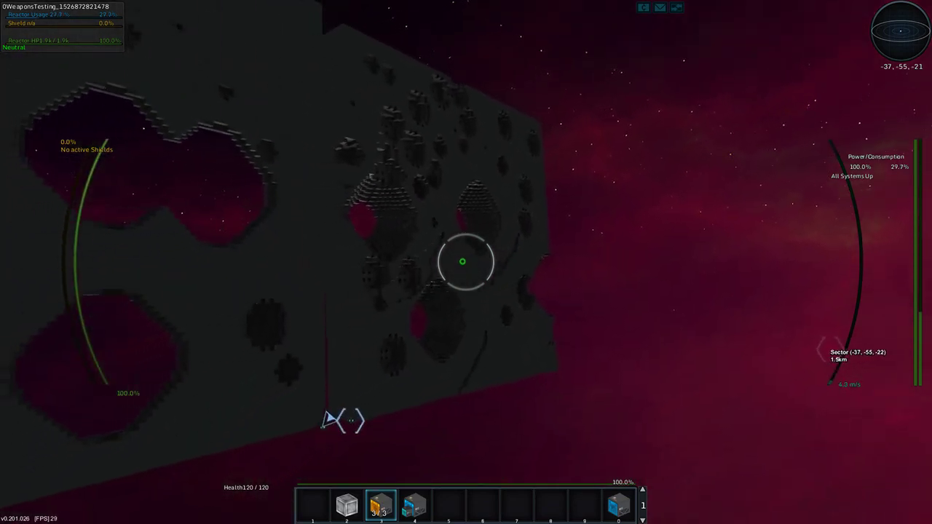
- Fire two missile volleys at the right panel, moving in and out to inspect the impacts
click(463, 263)
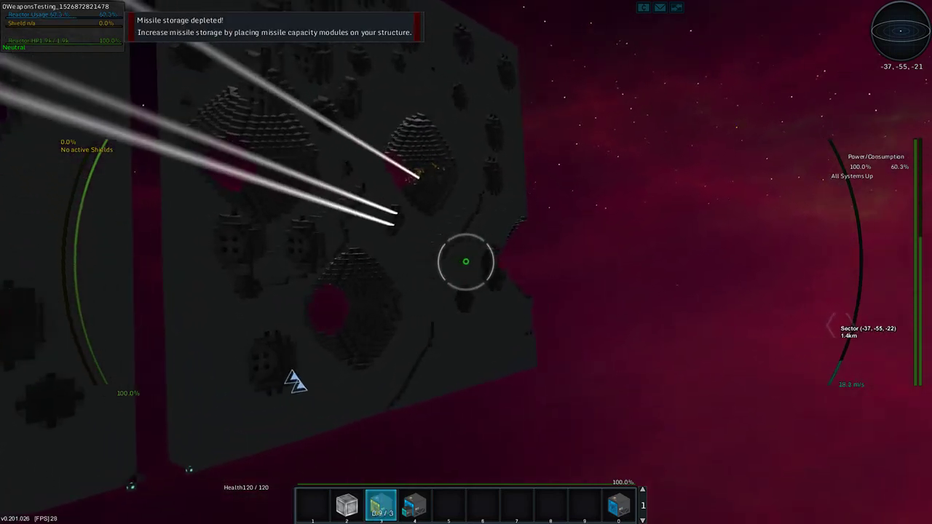
key(w)
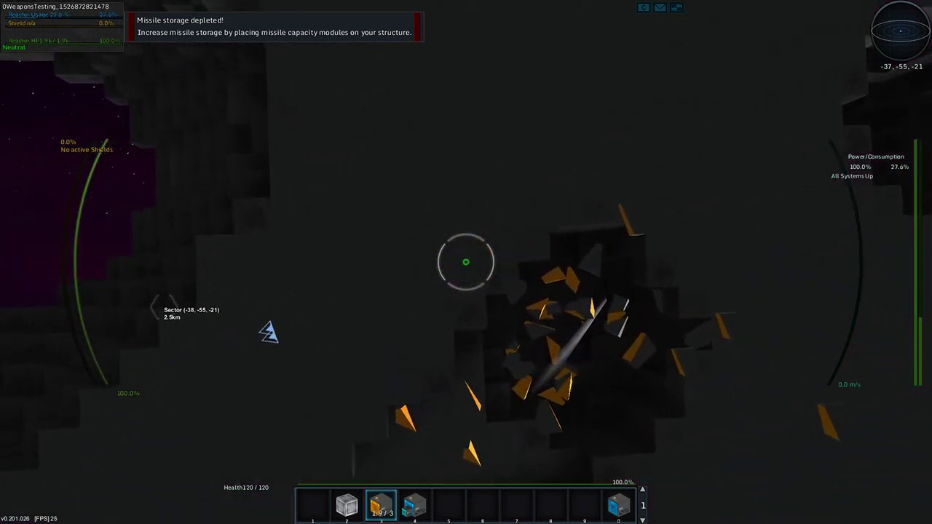
key(s)
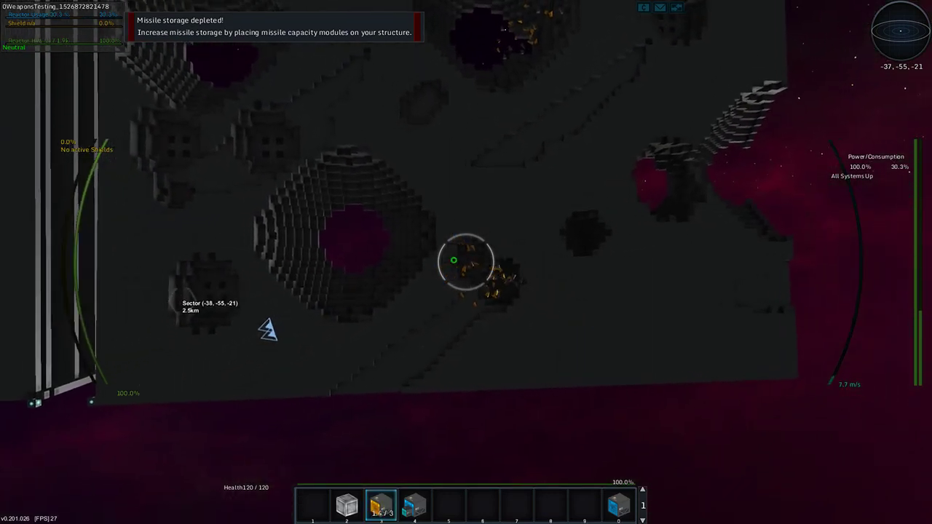
key(w)
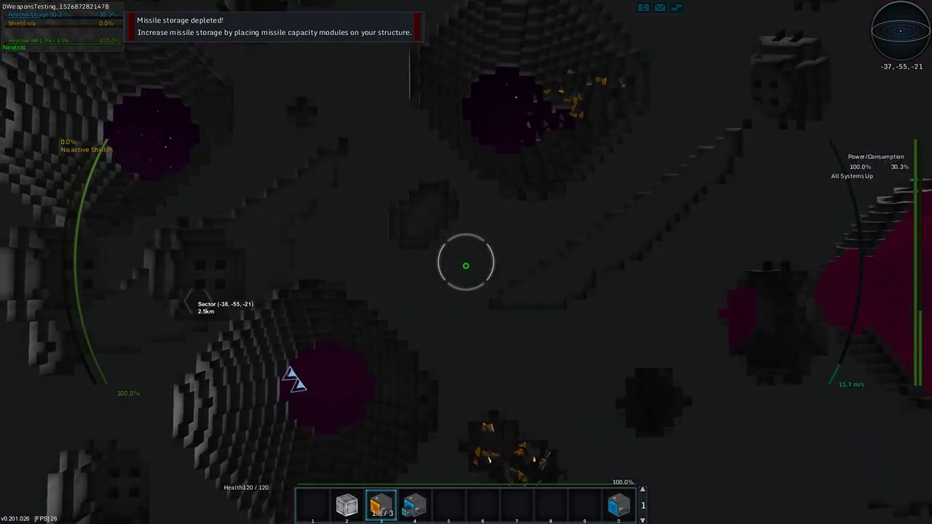
key(s)
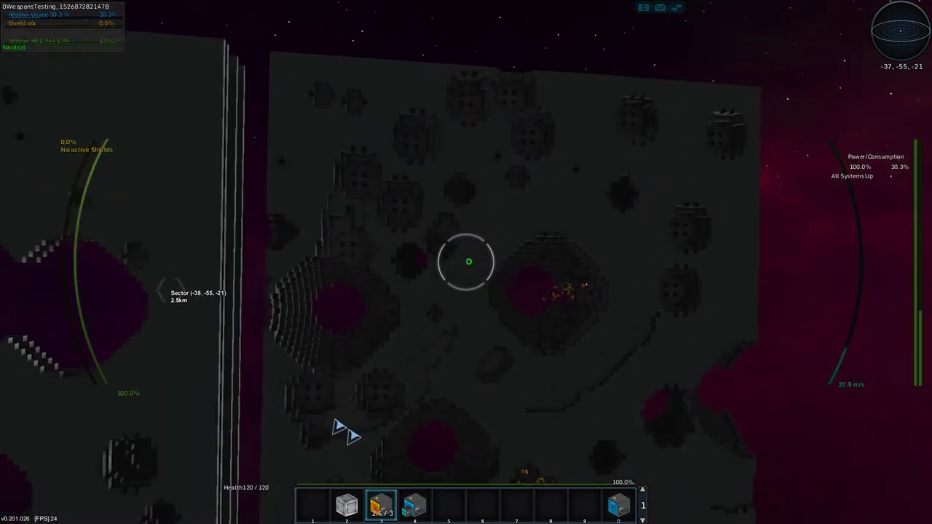
click(466, 262)
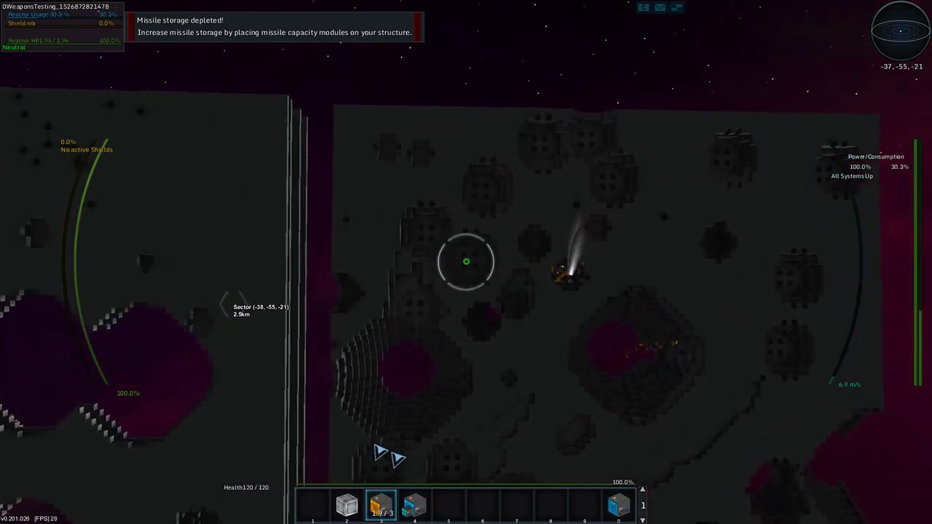
key(w)
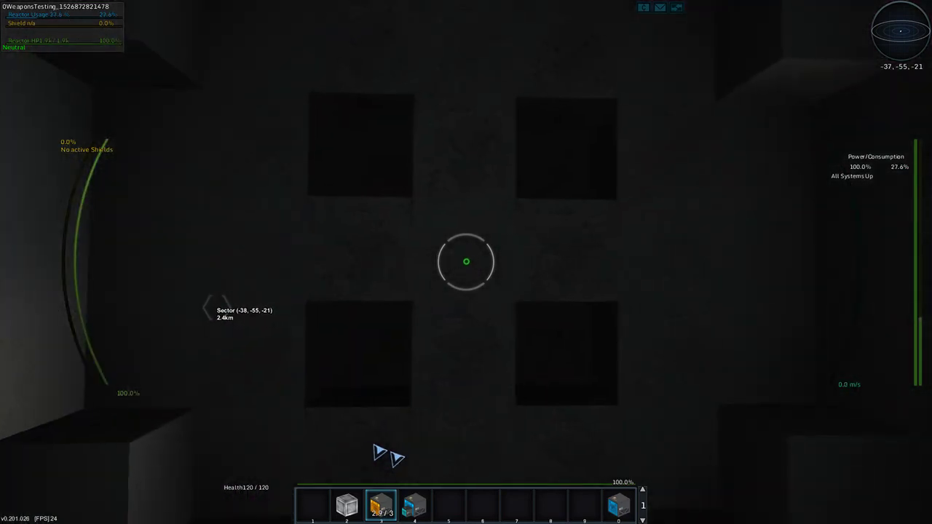
- Reverse away from the panel wall and turn to take in the whole pitted panel
key(s)
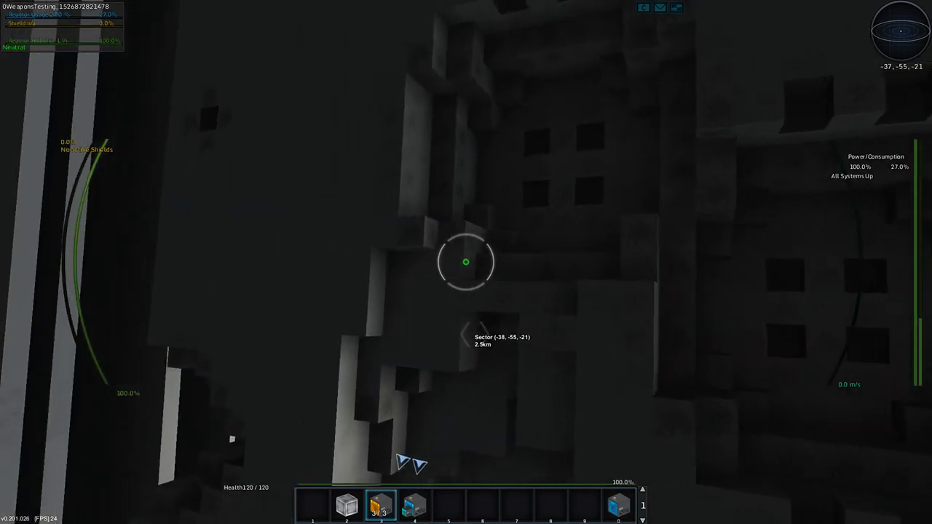
key(s)
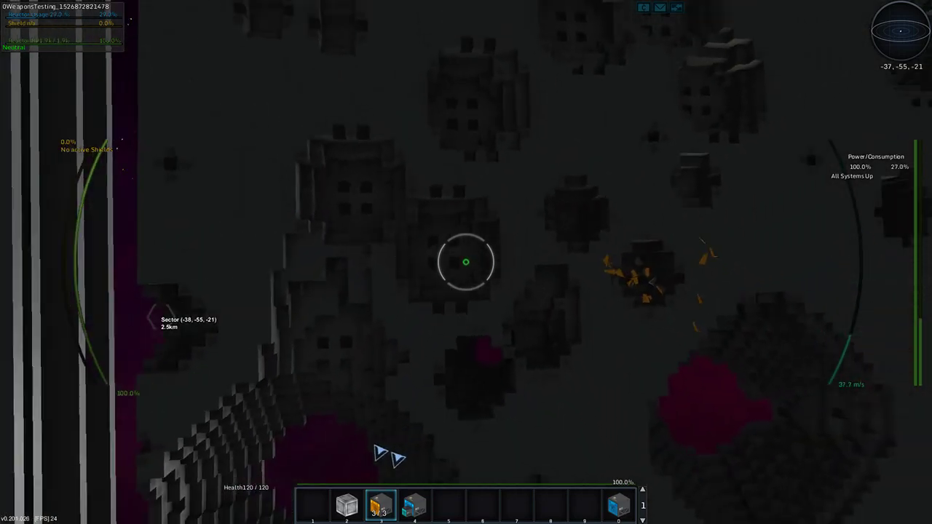